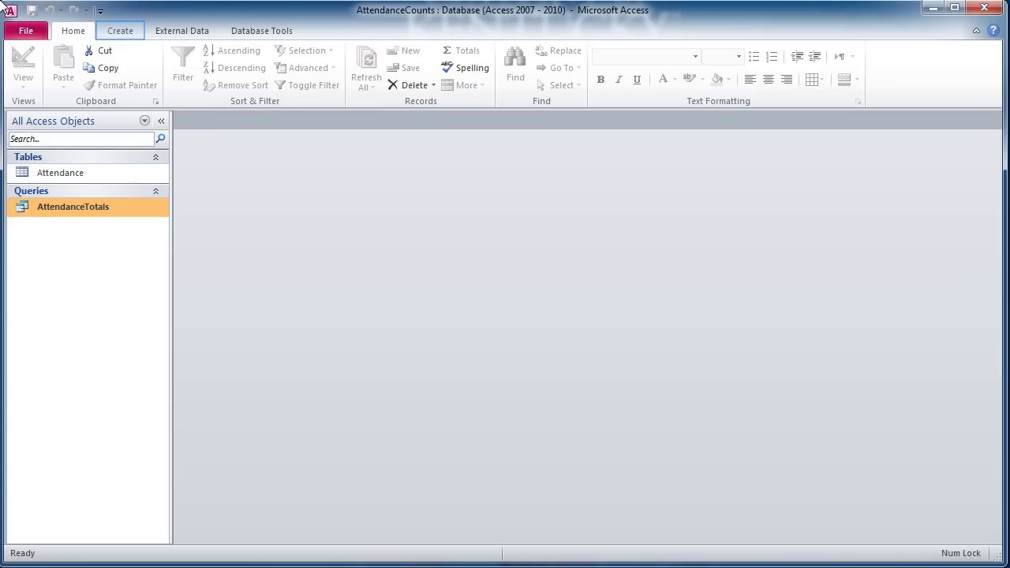
Start a new design-view query based on the Attendance table.
{"action": "left_click", "coordinate": [120, 30]}
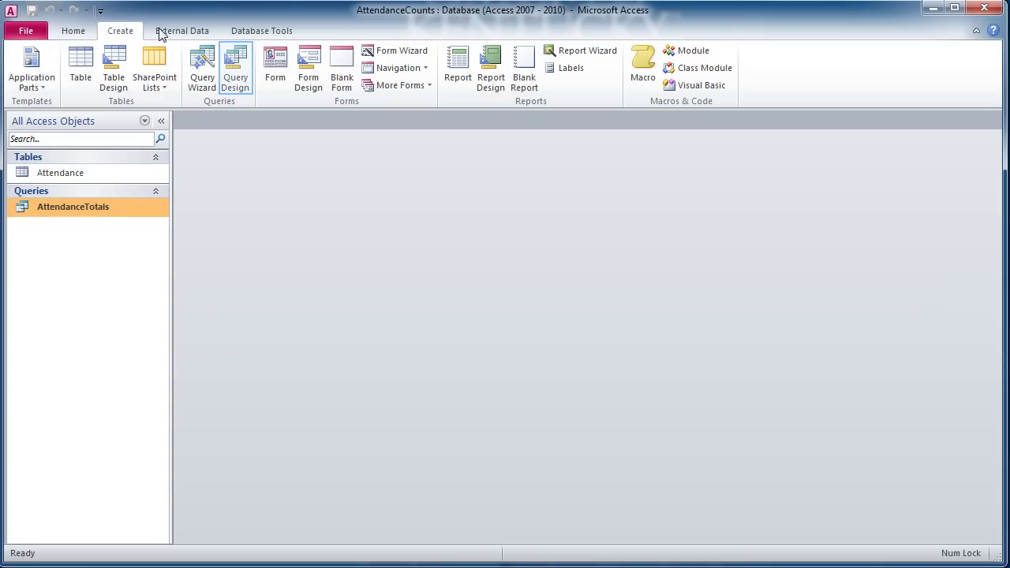
{"action": "left_click", "coordinate": [236, 70]}
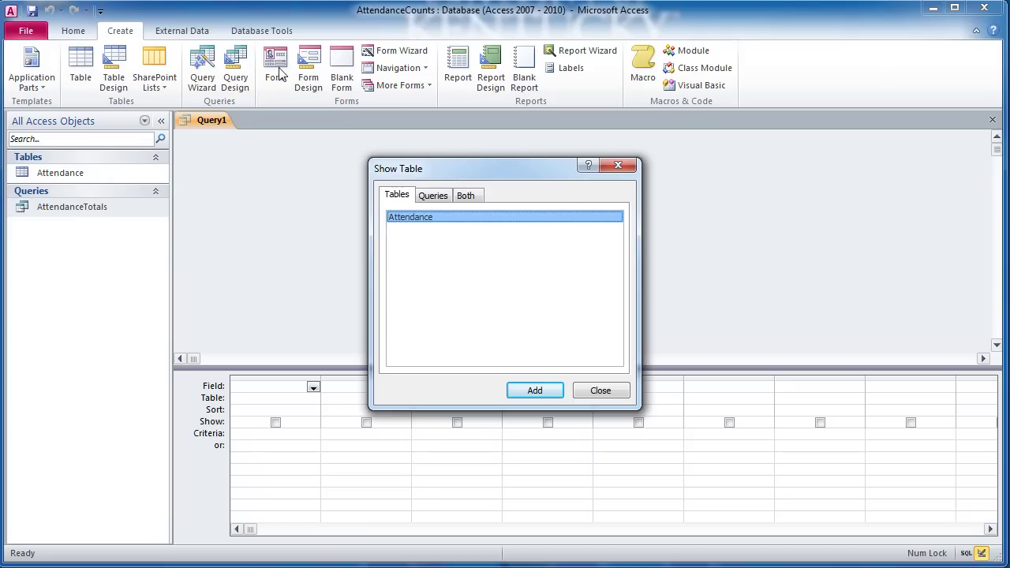
{"action": "double_click", "coordinate": [408, 217]}
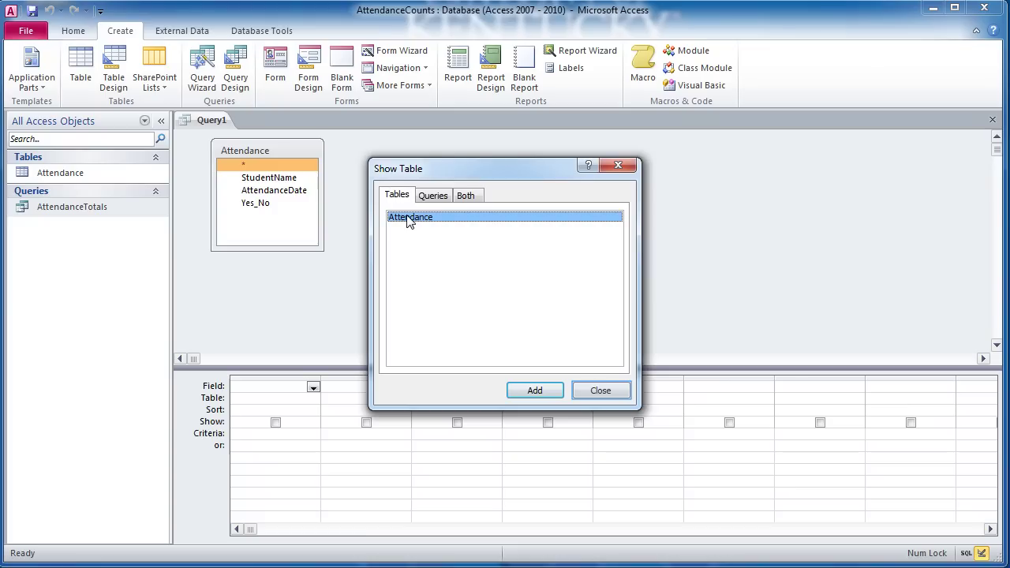
{"action": "left_click", "coordinate": [607, 393]}
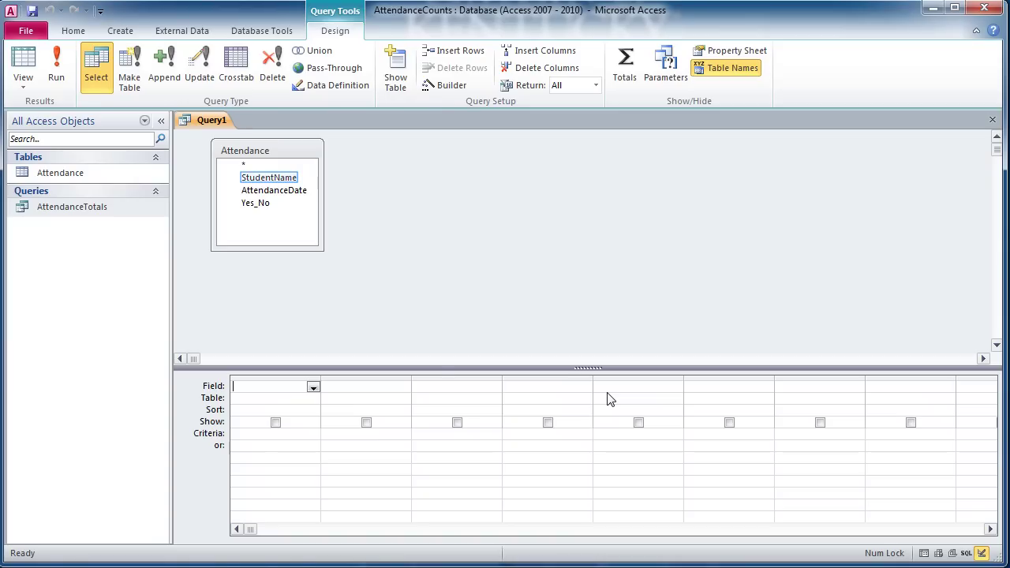
Add StudentName and Yes_No to the grid and run the query, showing 96 records.
{"action": "double_click", "coordinate": [265, 180]}
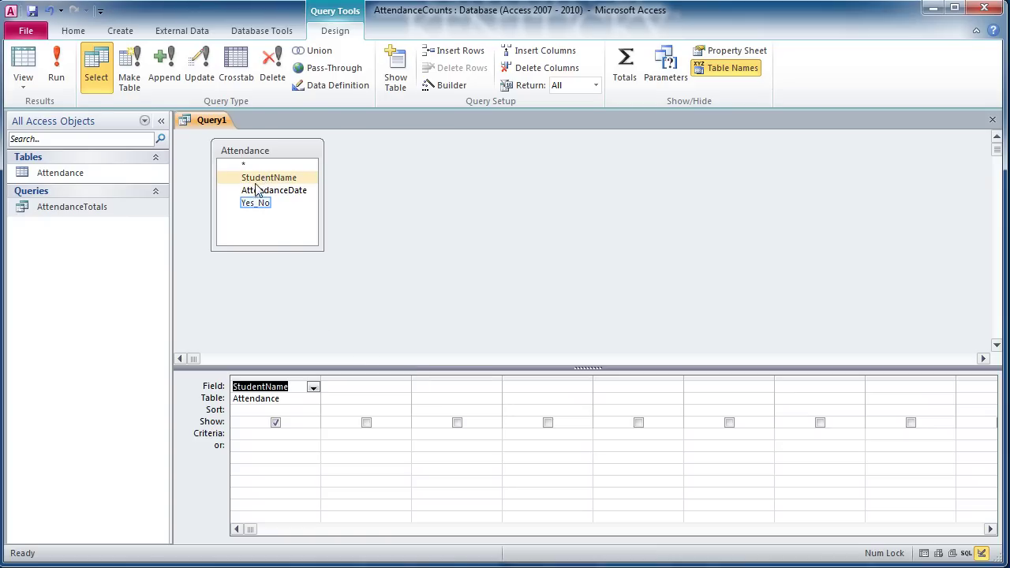
{"action": "left_click", "coordinate": [255, 207]}
{"action": "double_click", "coordinate": [255, 207]}
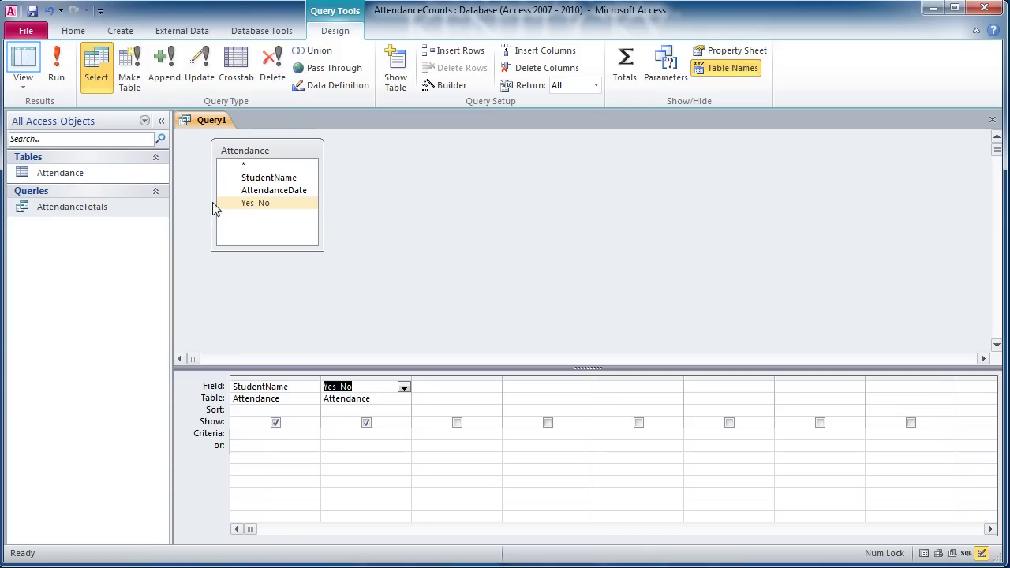
{"action": "left_click", "coordinate": [19, 61]}
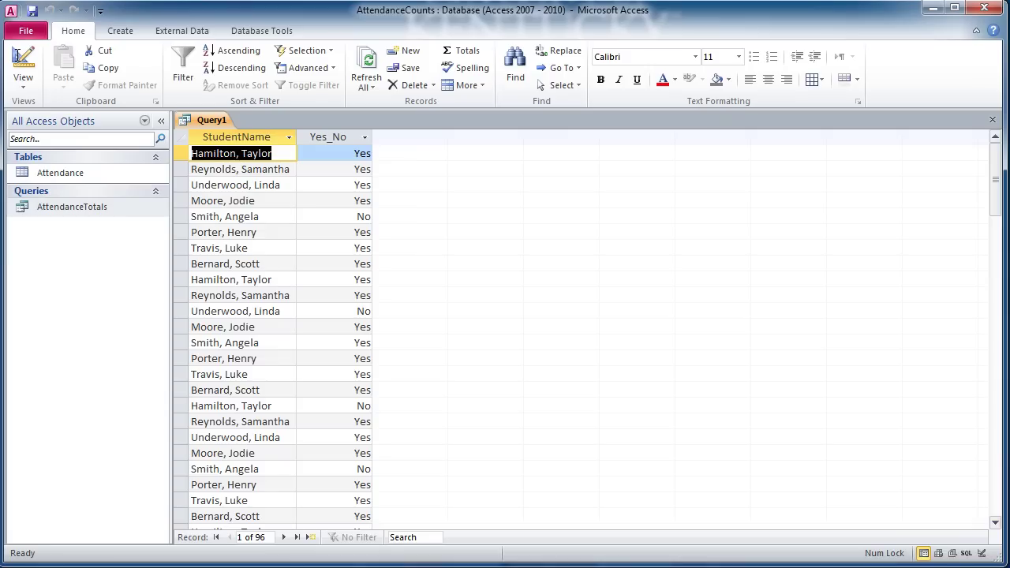
Switch Query1 from its datasheet back to Design view.
{"action": "left_click", "coordinate": [262, 534]}
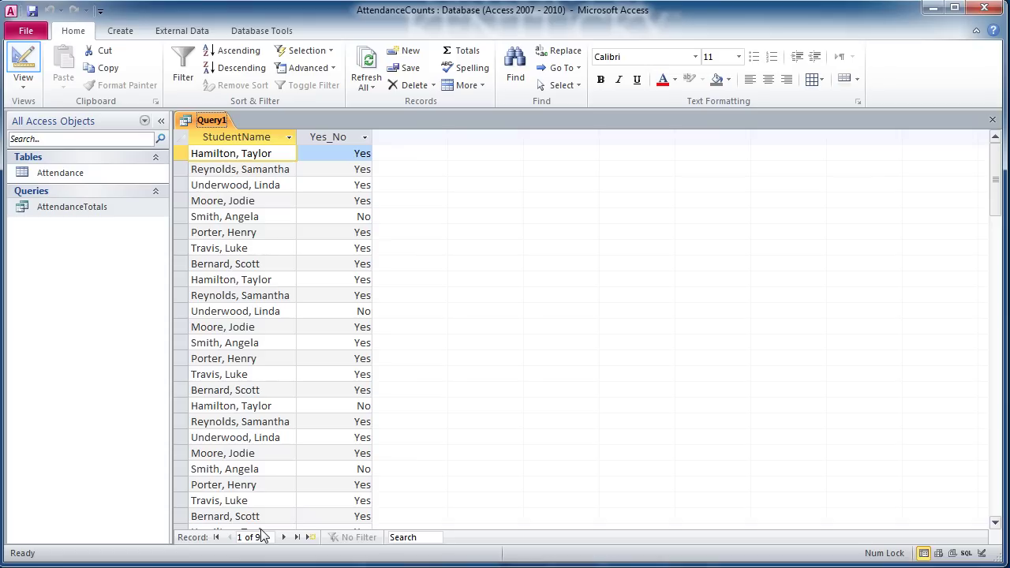
{"action": "left_click", "coordinate": [23, 64]}
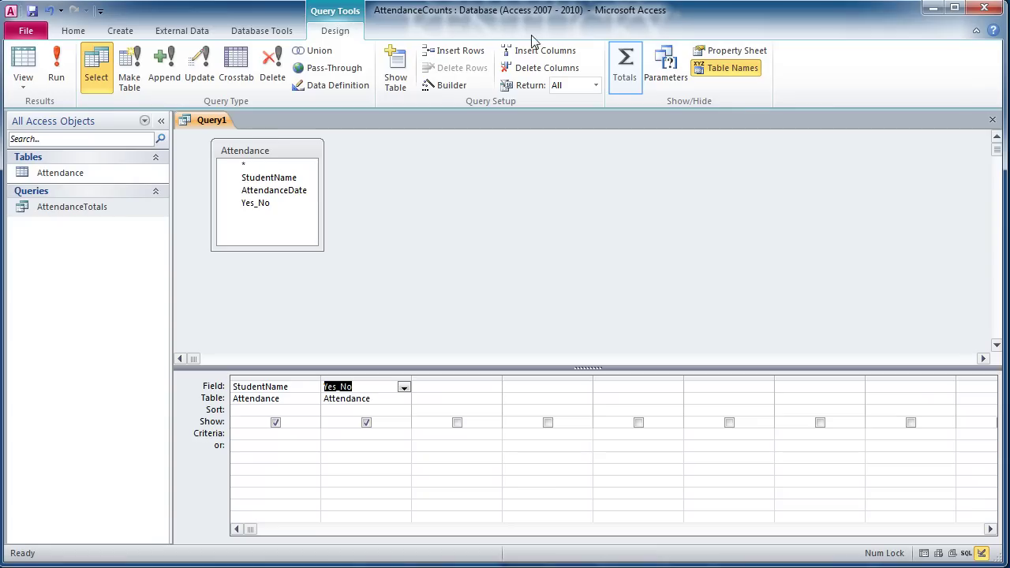
Turn on Totals, set Yes_No's Total to Count, and run it: 8 students with 12 each.
{"action": "left_click", "coordinate": [629, 70]}
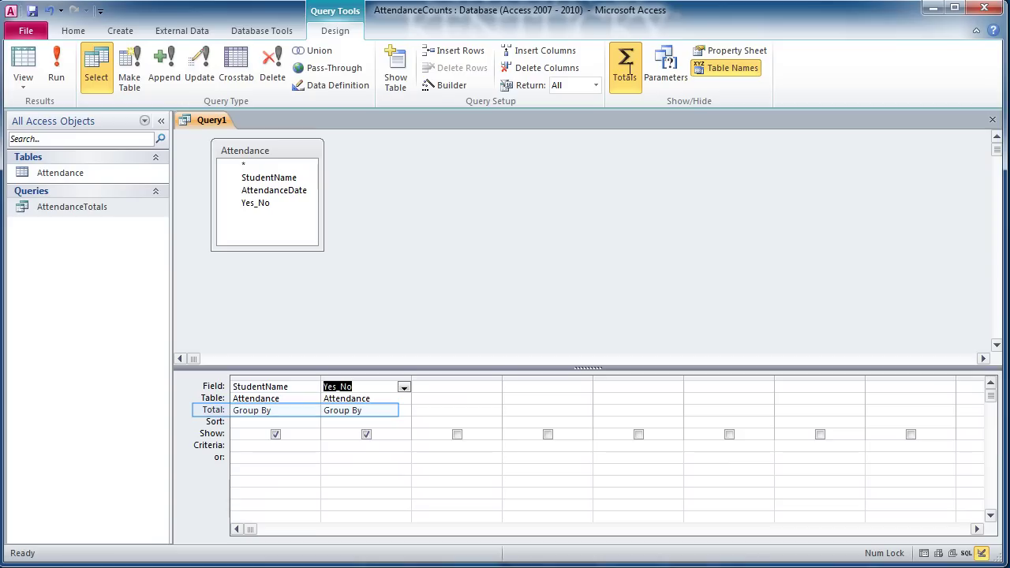
{"action": "left_click", "coordinate": [375, 408]}
{"action": "left_click", "coordinate": [403, 411]}
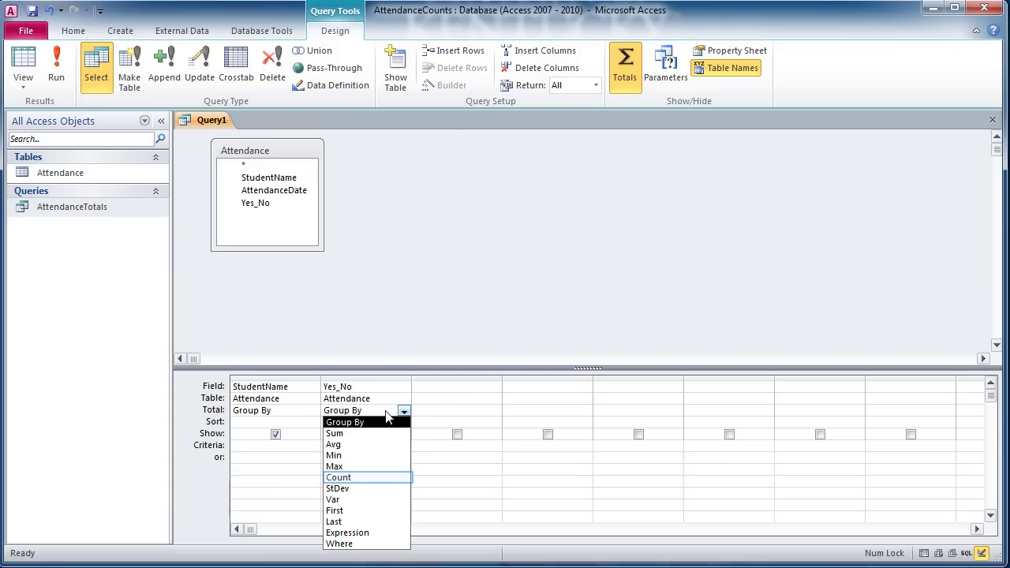
{"action": "left_click", "coordinate": [339, 477]}
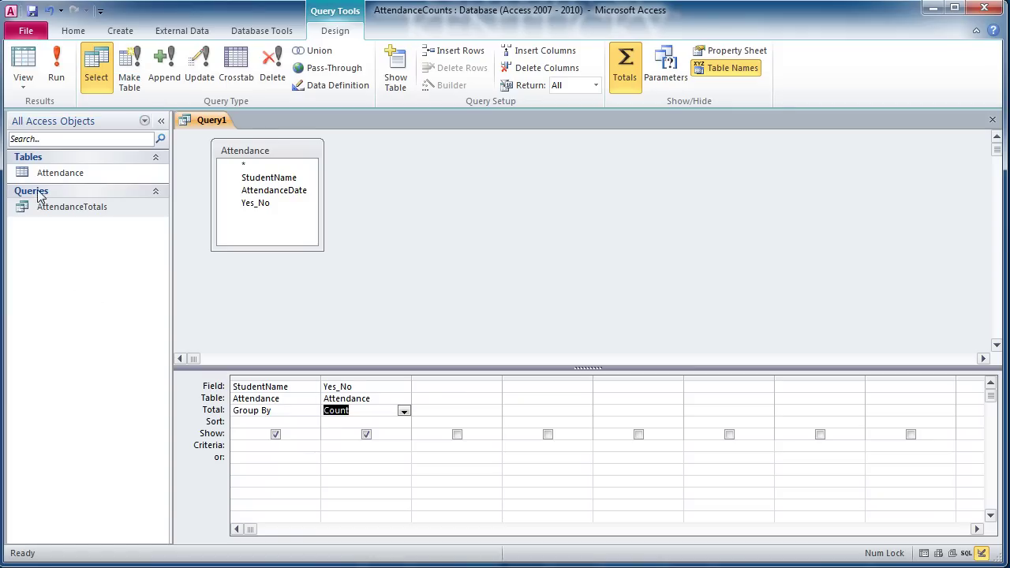
{"action": "left_click", "coordinate": [23, 59]}
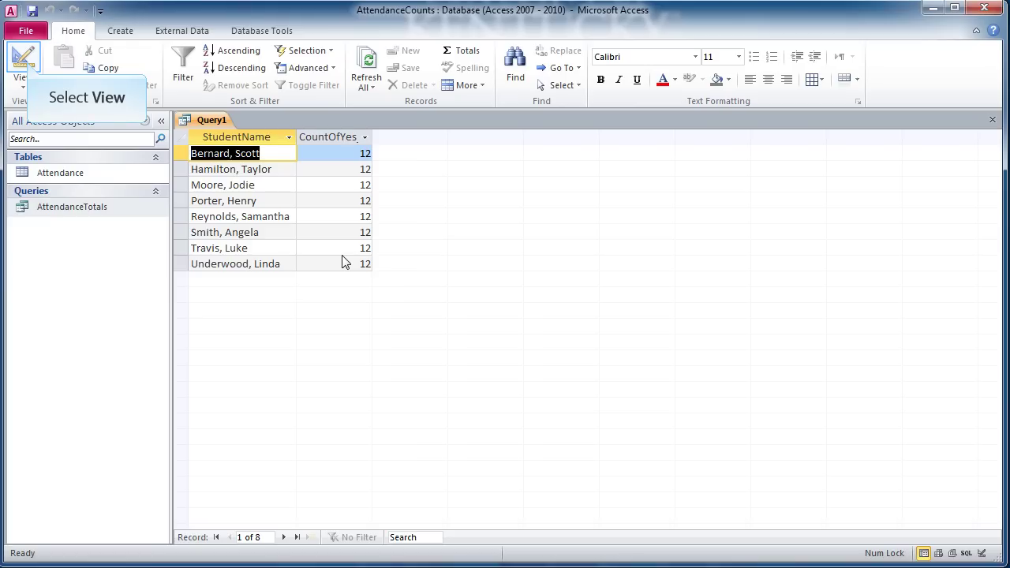
Add a Yes criterion to the Yes_No column and run the query.
{"action": "left_click", "coordinate": [24, 63]}
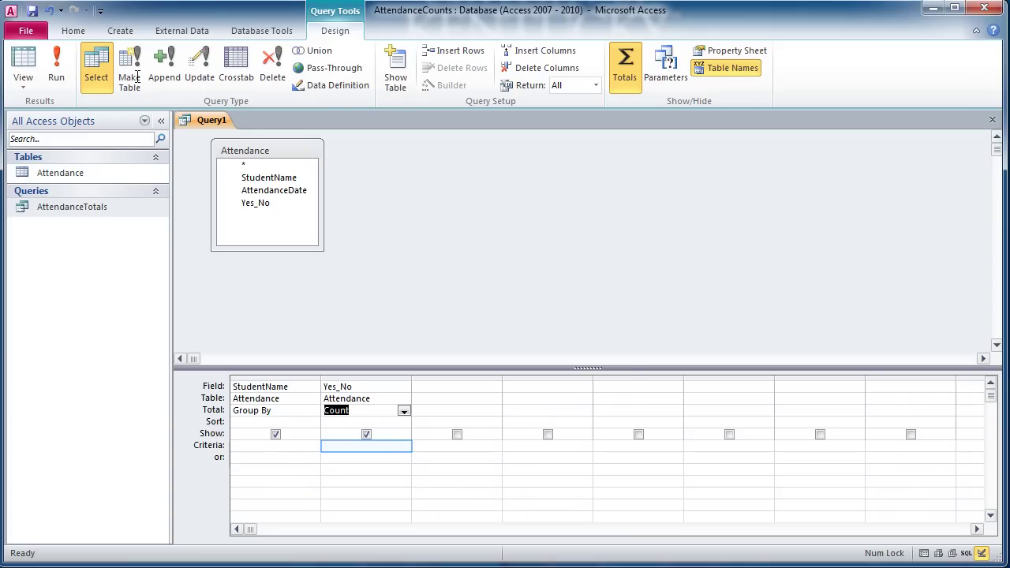
{"action": "left_click", "coordinate": [332, 447]}
{"action": "left_click", "coordinate": [332, 447]}
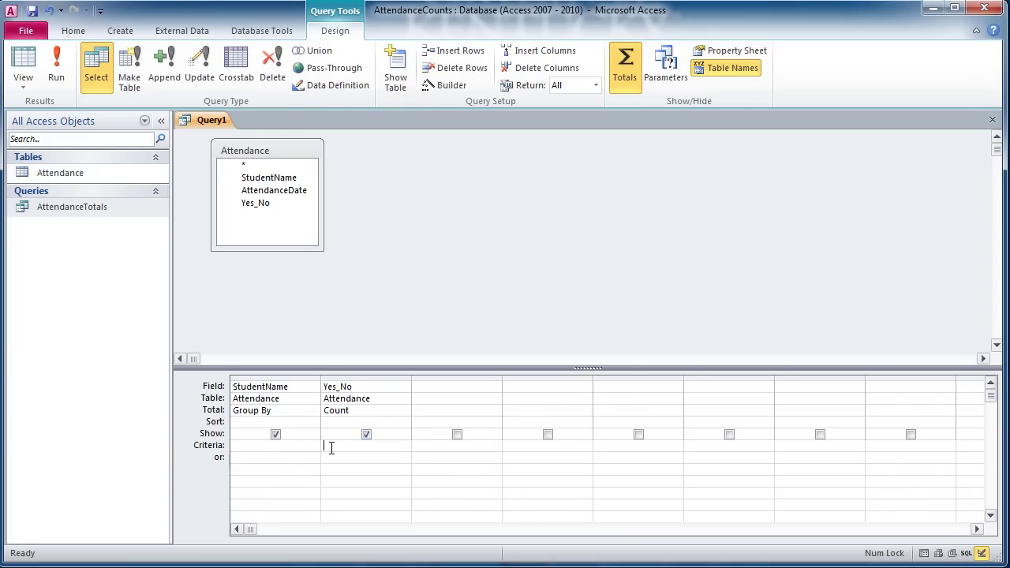
{"action": "type", "text": "Yes"}
{"action": "left_click", "coordinate": [13, 56]}
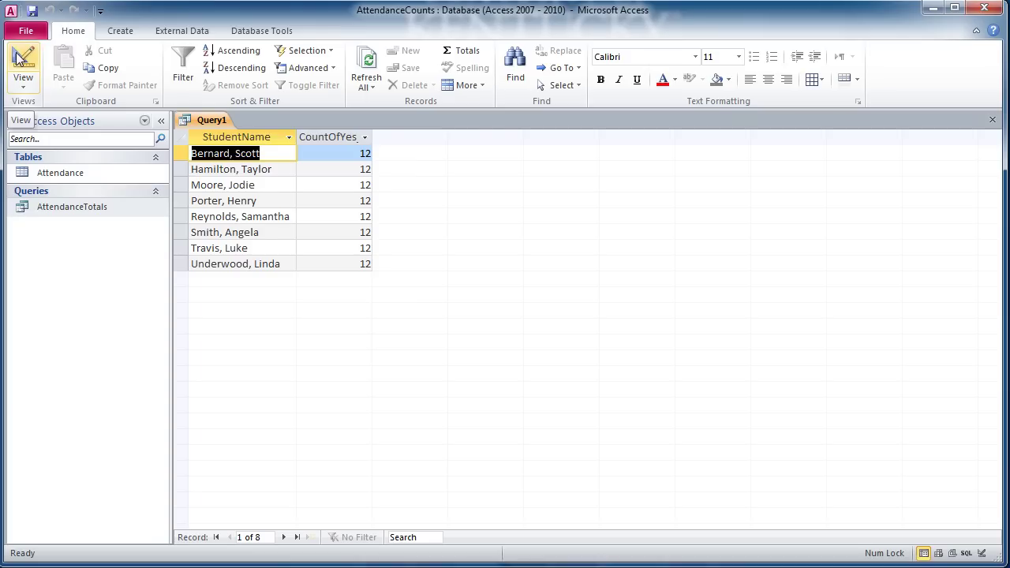
Change the Yes_No criterion to No, run it (empty result), and return to Design view.
{"action": "left_click", "coordinate": [16, 59]}
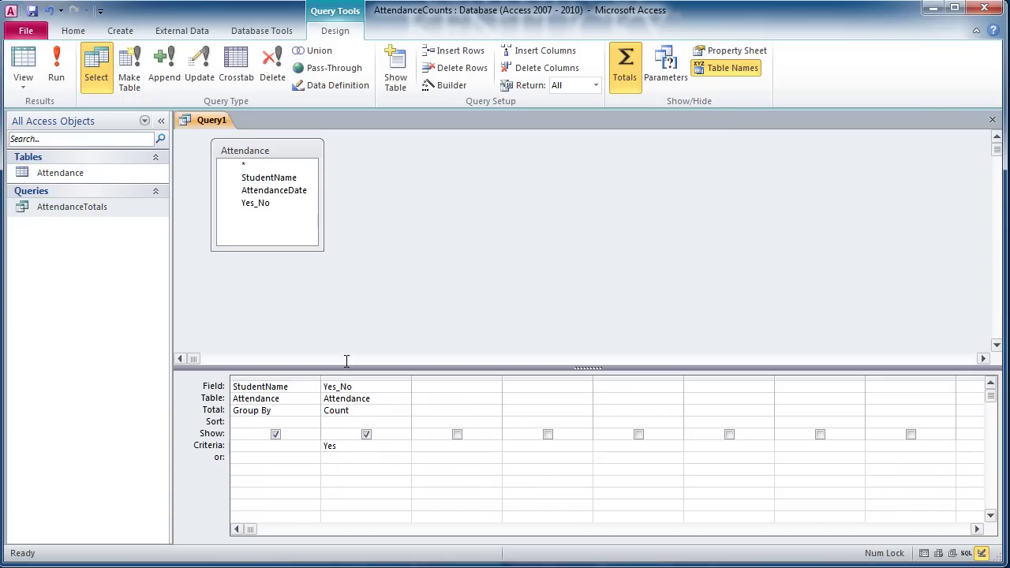
{"action": "double_click", "coordinate": [352, 448]}
{"action": "type", "text": "False"}
{"action": "key", "text": "BackSpace"}
{"action": "key", "text": "BackSpace"}
{"action": "key", "text": "BackSpace"}
{"action": "key", "text": "BackSpace"}
{"action": "key", "text": "BackSpace"}
{"action": "type", "text": "No"}
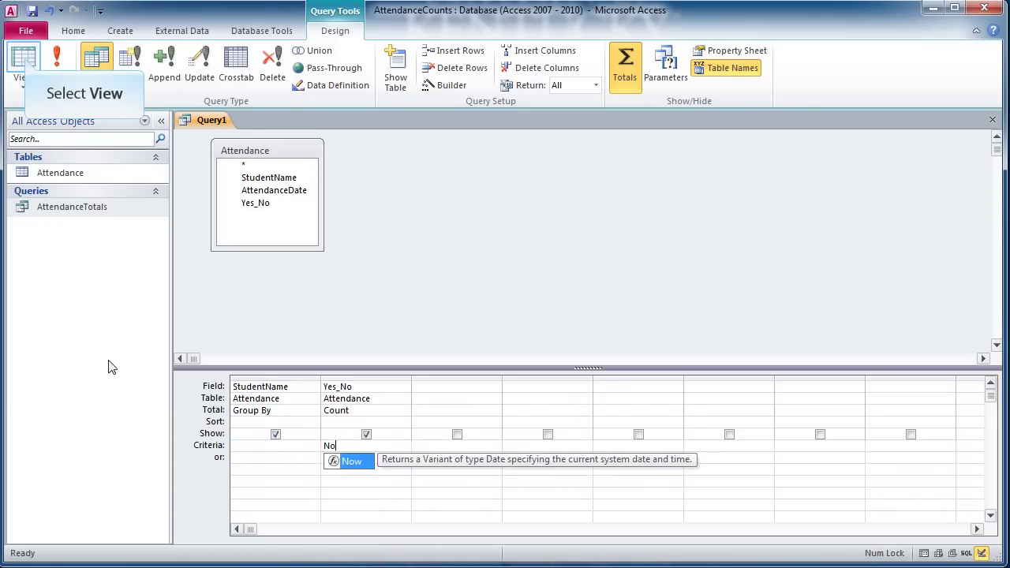
{"action": "left_click", "coordinate": [23, 61]}
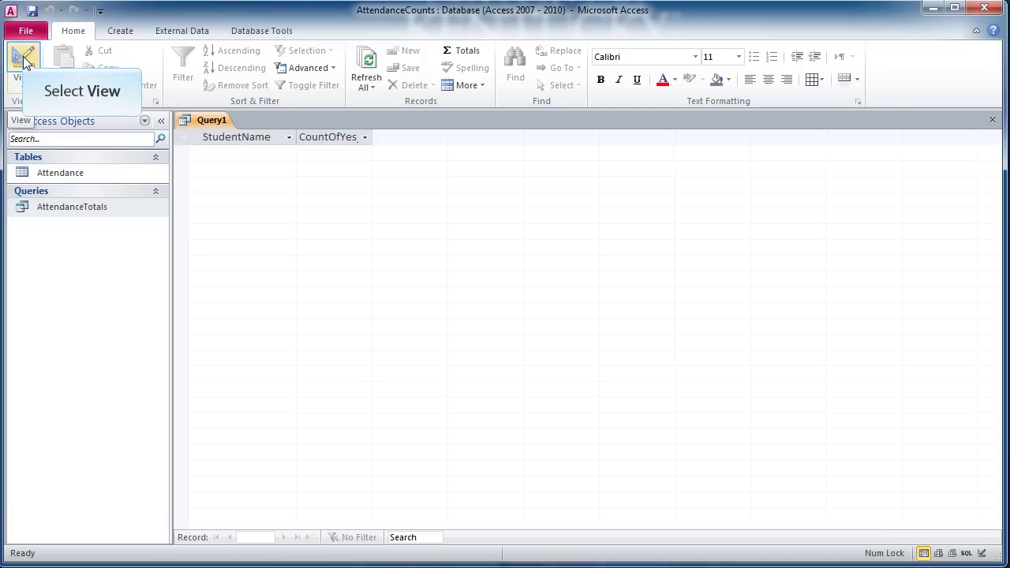
{"action": "left_click", "coordinate": [23, 62]}
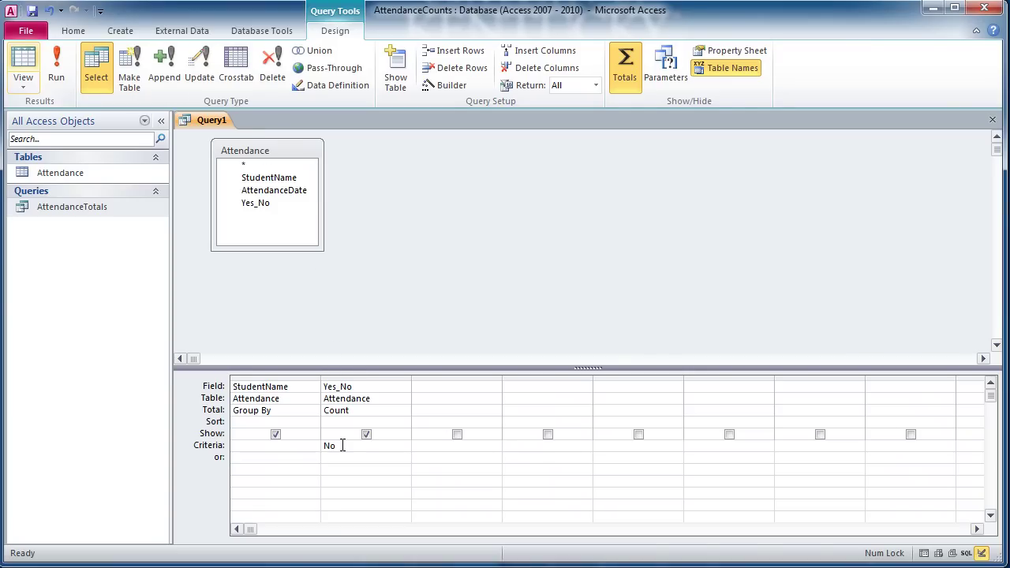
Delete the No criterion and remove the Yes_No column from the query grid.
{"action": "left_click_drag", "start_coordinate": [334, 445], "coordinate": [314, 450]}
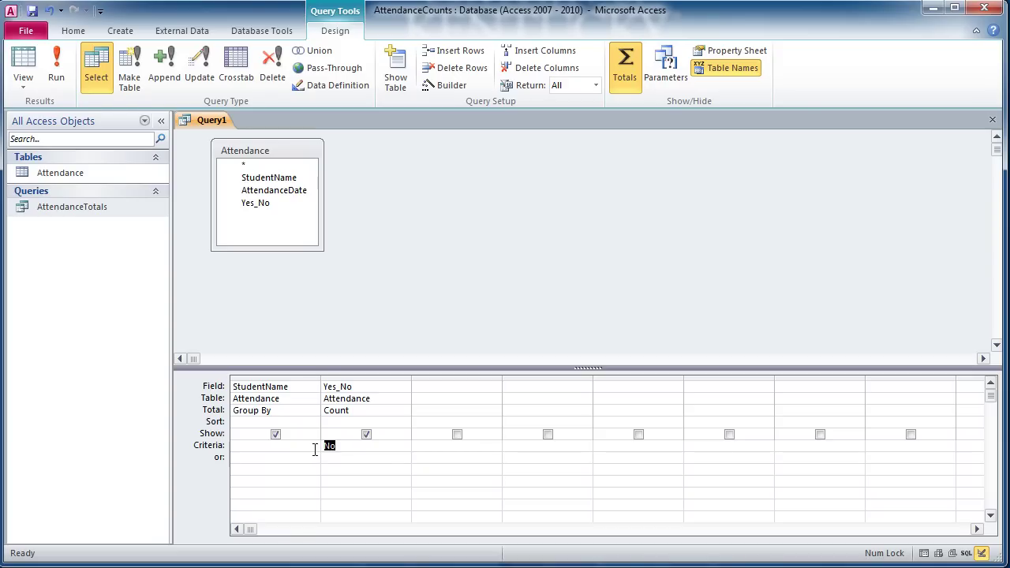
{"action": "key", "text": "Delete"}
{"action": "left_click", "coordinate": [357, 377]}
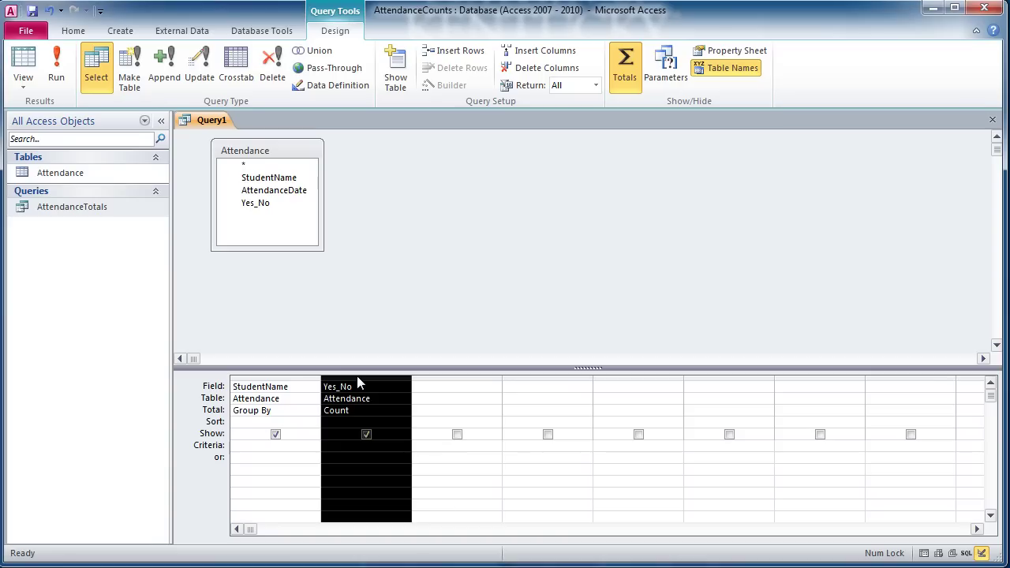
{"action": "key", "text": "Delete"}
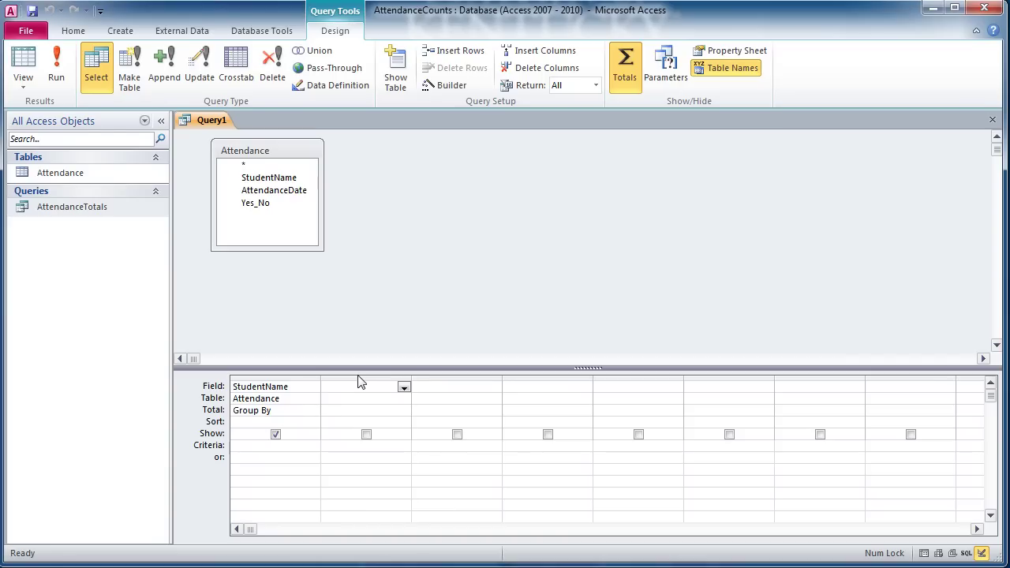
In the Expression Builder, begin the calculated field with IIf(.
{"action": "left_click", "coordinate": [455, 88]}
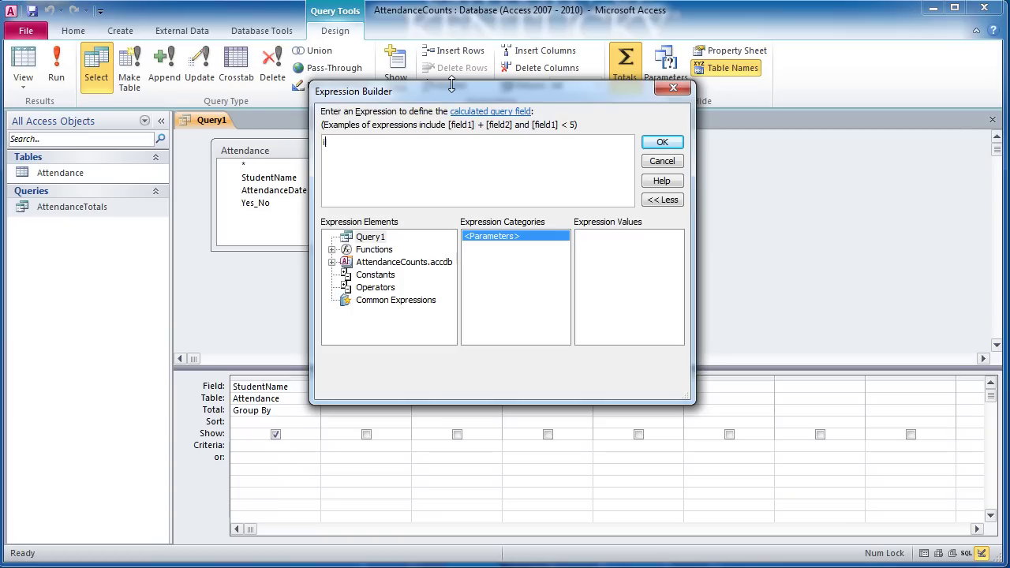
{"action": "type", "text": "ii"}
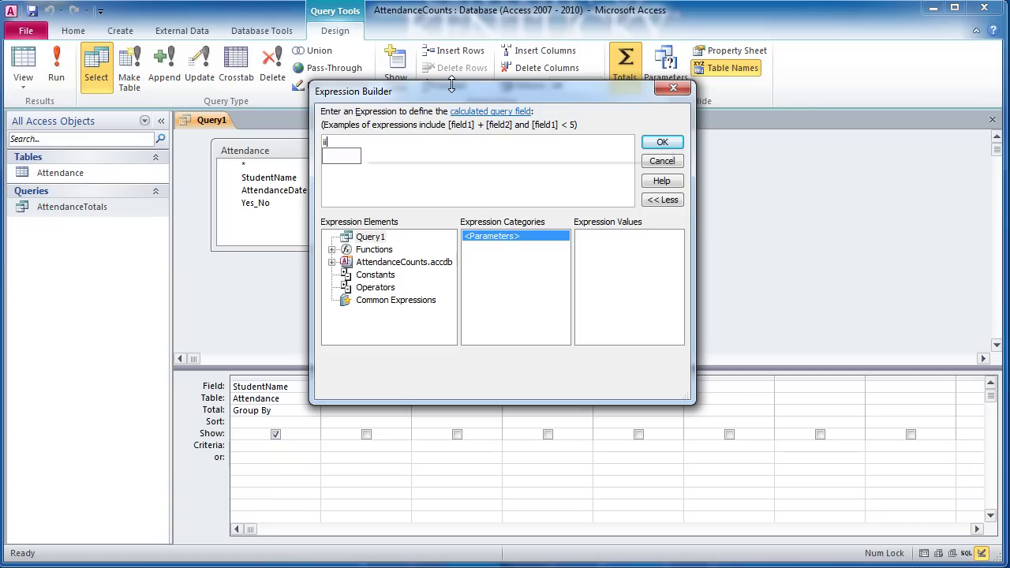
{"action": "type", "text": "f("}
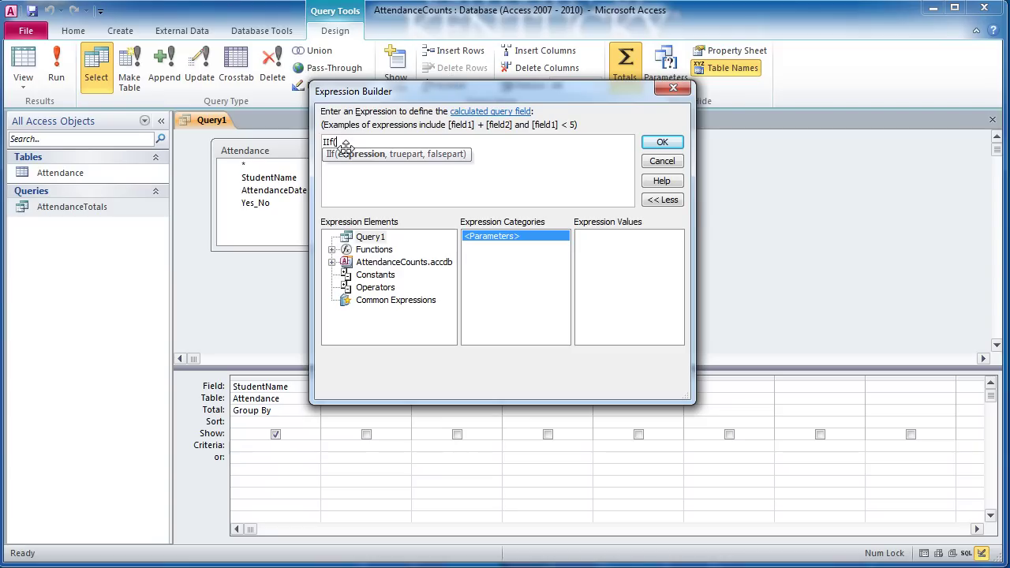
{"action": "key", "text": "Tab"}
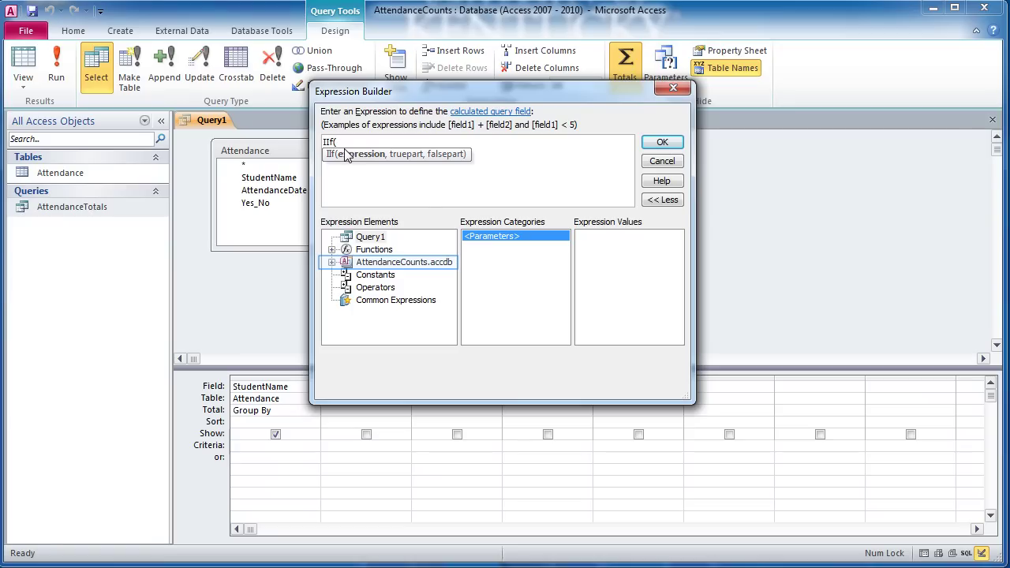
Insert [Attendance]![Yes_No] from the Attendance table and finish with =Yes,1,Null).
{"action": "left_click", "coordinate": [332, 263]}
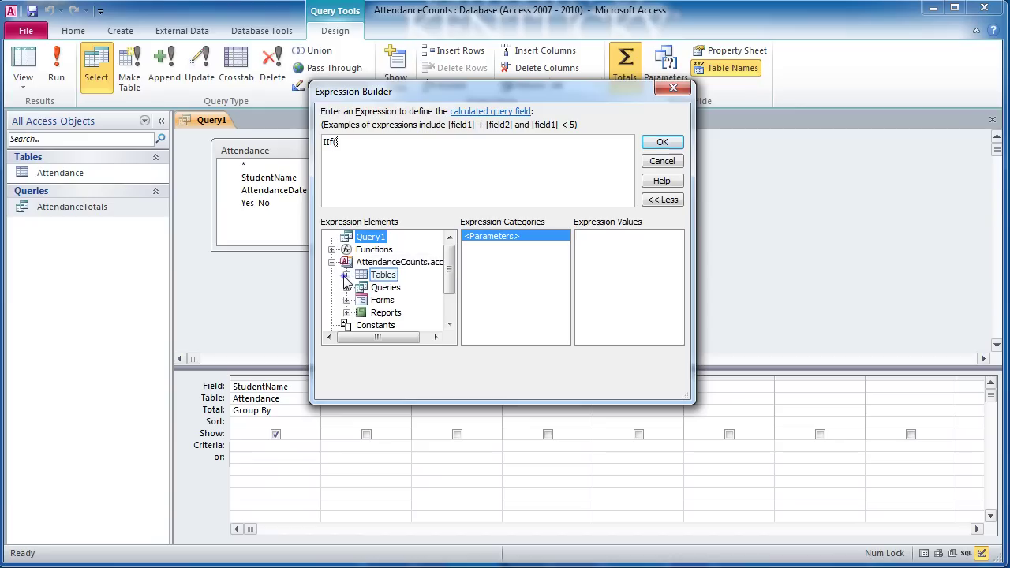
{"action": "left_click", "coordinate": [345, 275]}
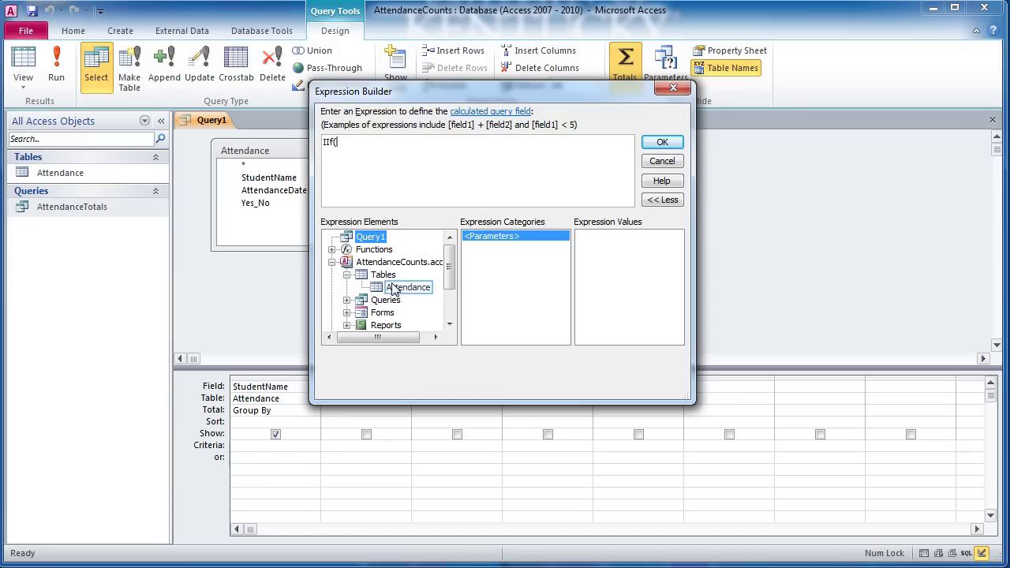
{"action": "left_click", "coordinate": [395, 292]}
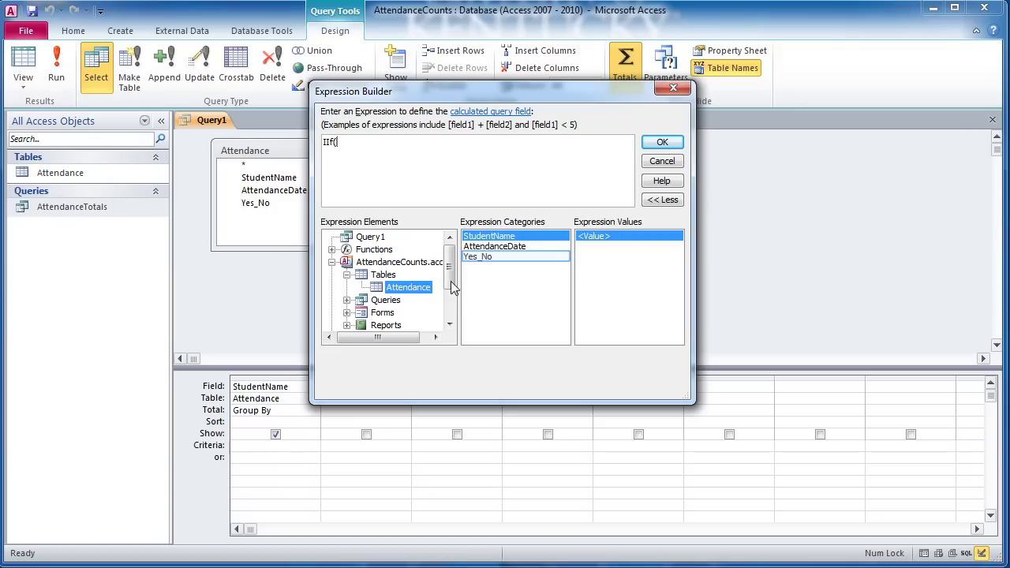
{"action": "double_click", "coordinate": [481, 259]}
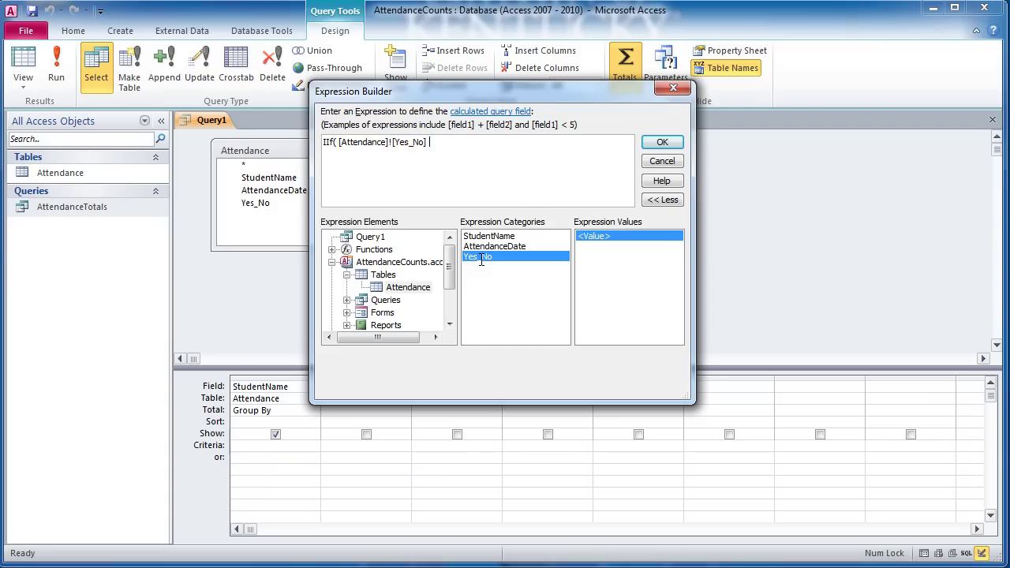
{"action": "type", "text": "=Yes"}
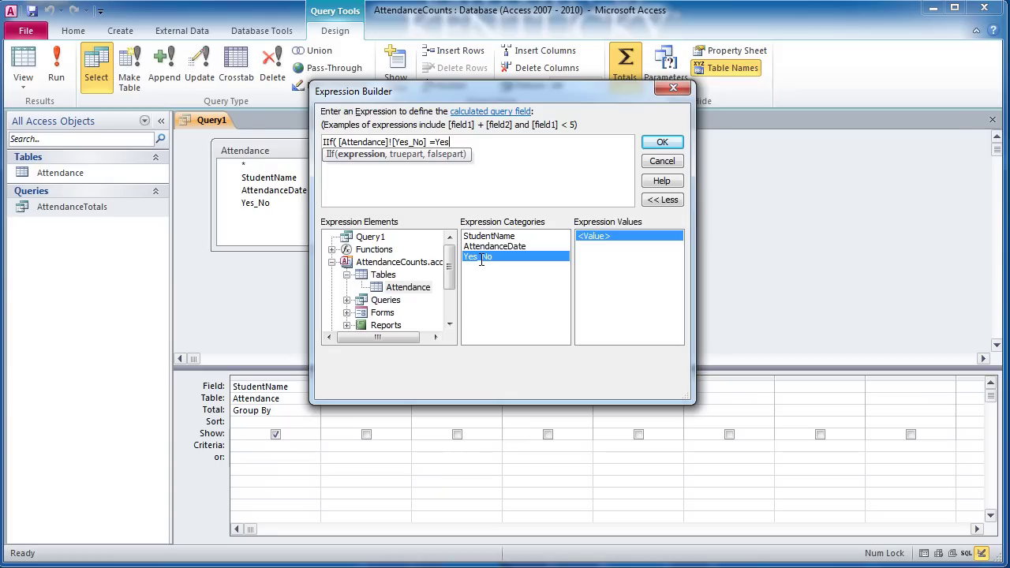
{"action": "type", "text": ",1,Nu"}
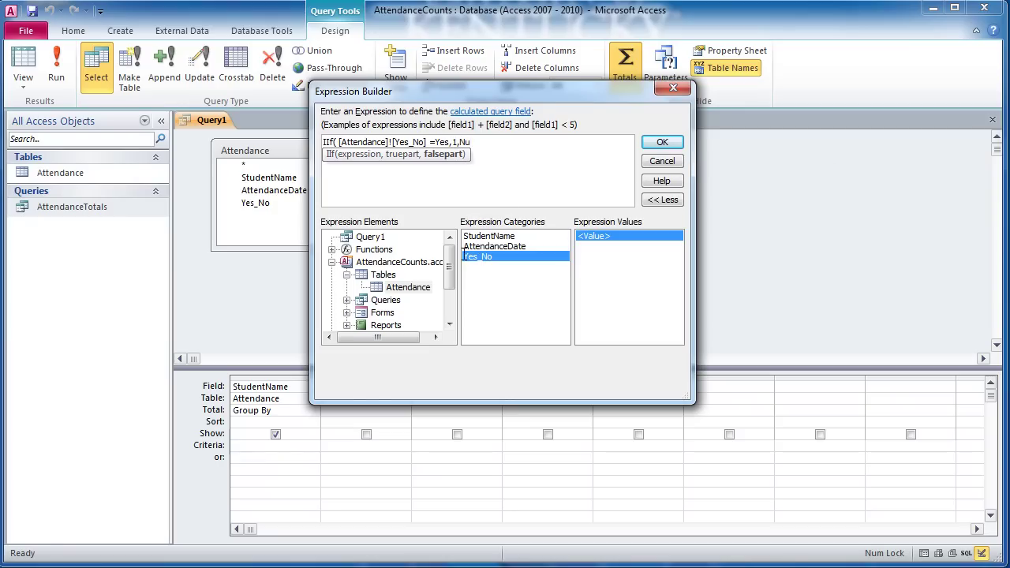
{"action": "type", "text": "ll)"}
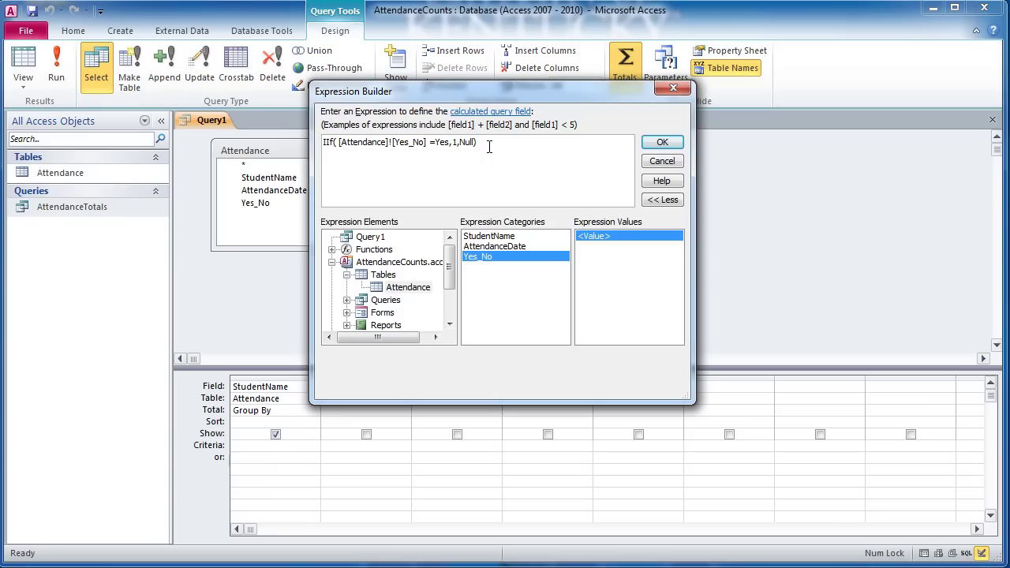
Prefix the expression with Count( to get Count(IIf([Attendance]![Yes_No]=Yes,1,Null)).
{"action": "type", "text": ")"}
{"action": "left_click", "coordinate": [323, 143]}
{"action": "type", "text": "("}
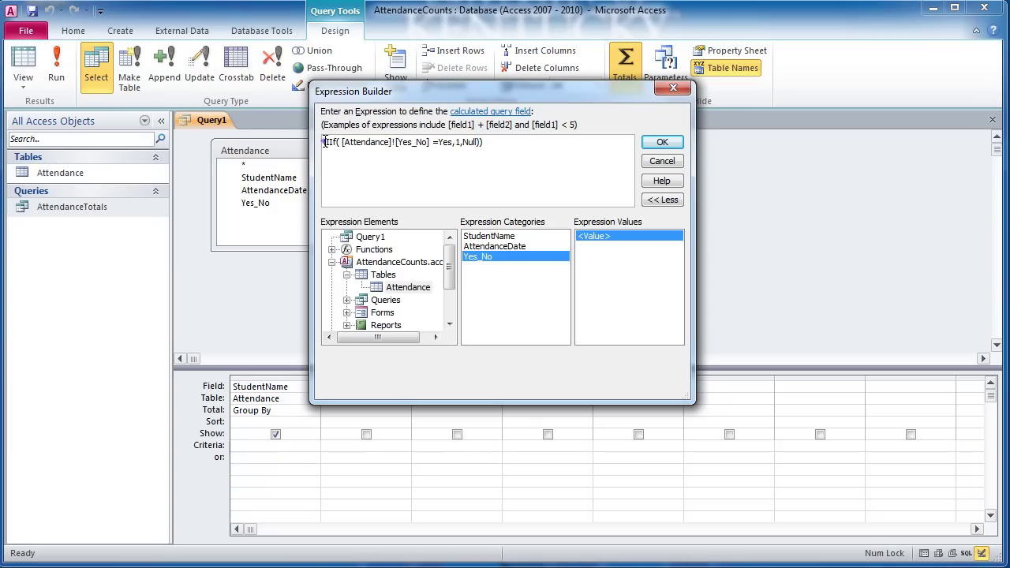
{"action": "left_click", "coordinate": [325, 143]}
{"action": "type", "text": "Count("}
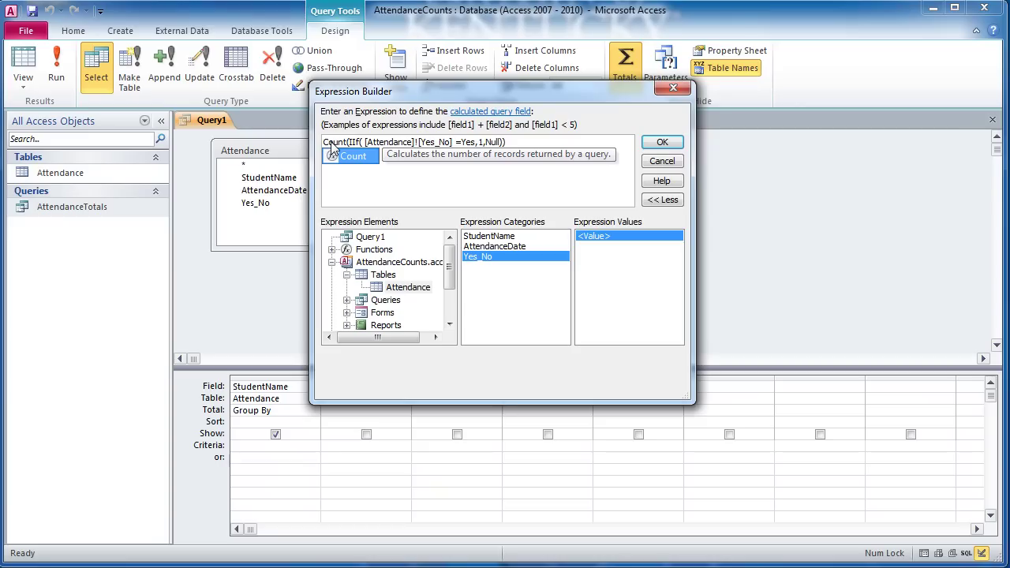
{"action": "left_click", "coordinate": [354, 181]}
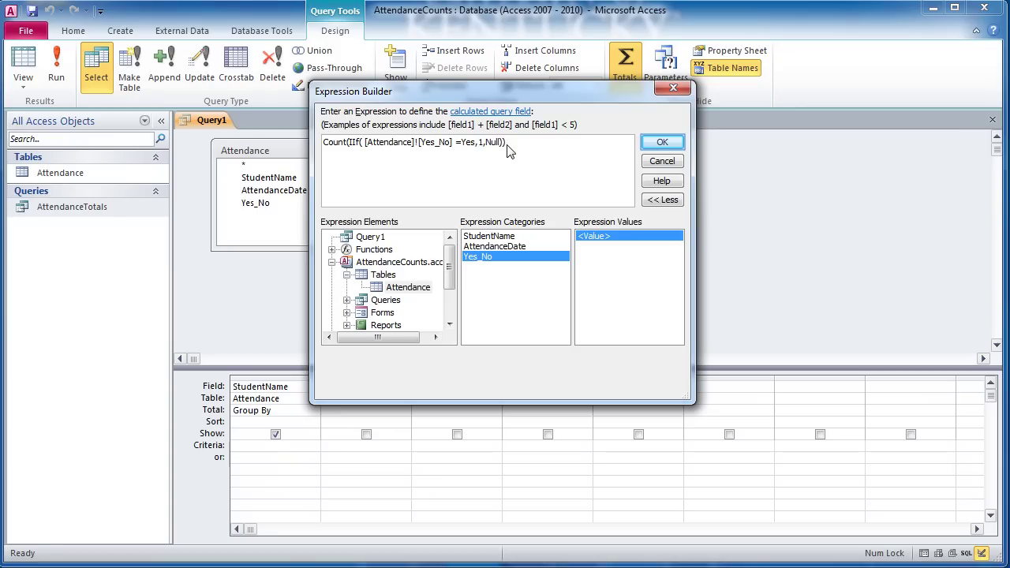
Add the expression to the grid, rename Expr1 to CountAttended, and widen the column.
{"action": "left_click", "coordinate": [661, 146]}
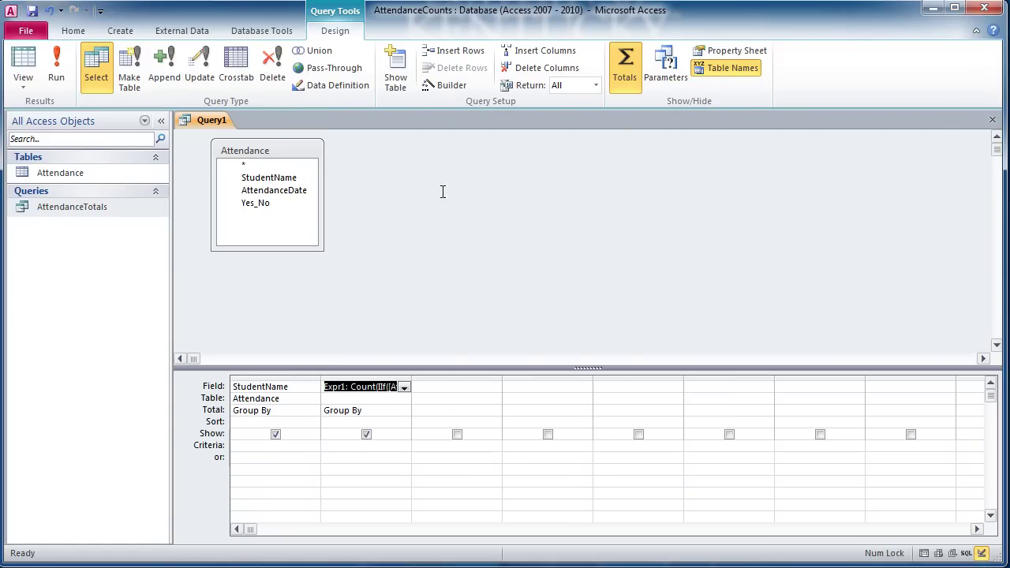
{"action": "double_click", "coordinate": [344, 386]}
{"action": "type", "text": "Count"}
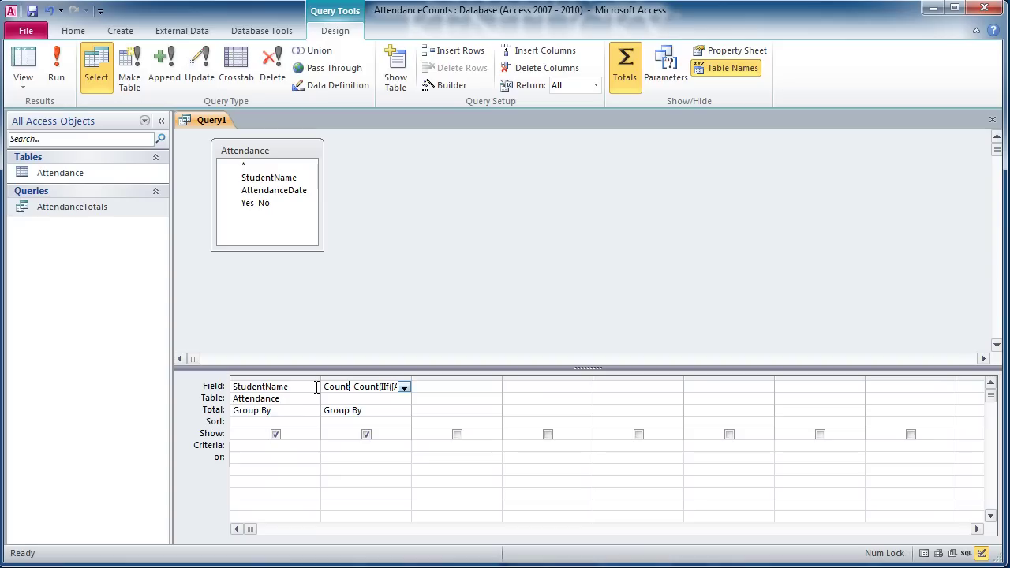
{"action": "type", "text": "Attended: C"}
{"action": "left_click_drag", "start_coordinate": [411, 379], "coordinate": [502, 380]}
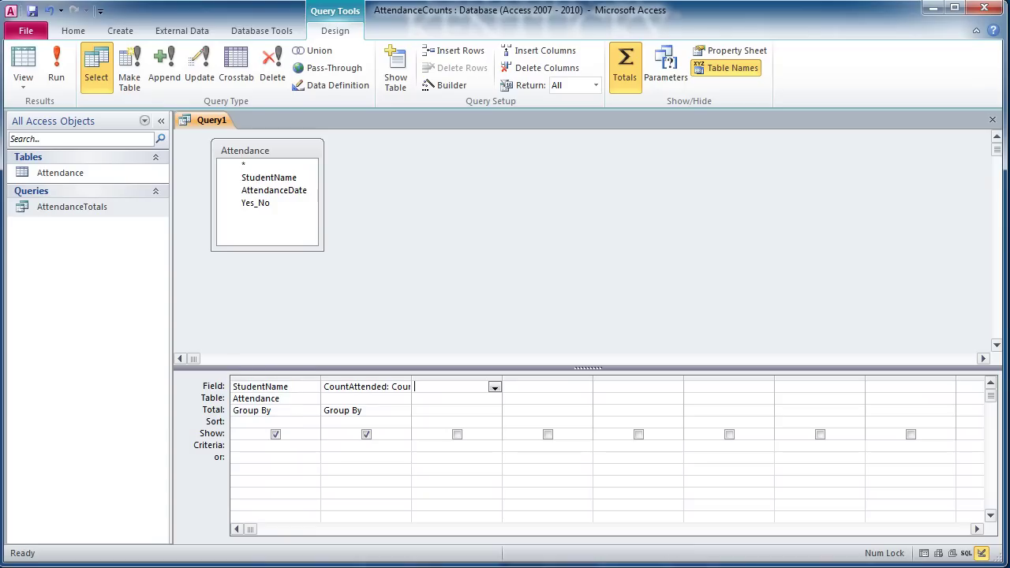
Set the CountAttended column's Total row to Expression.
{"action": "left_click", "coordinate": [371, 410]}
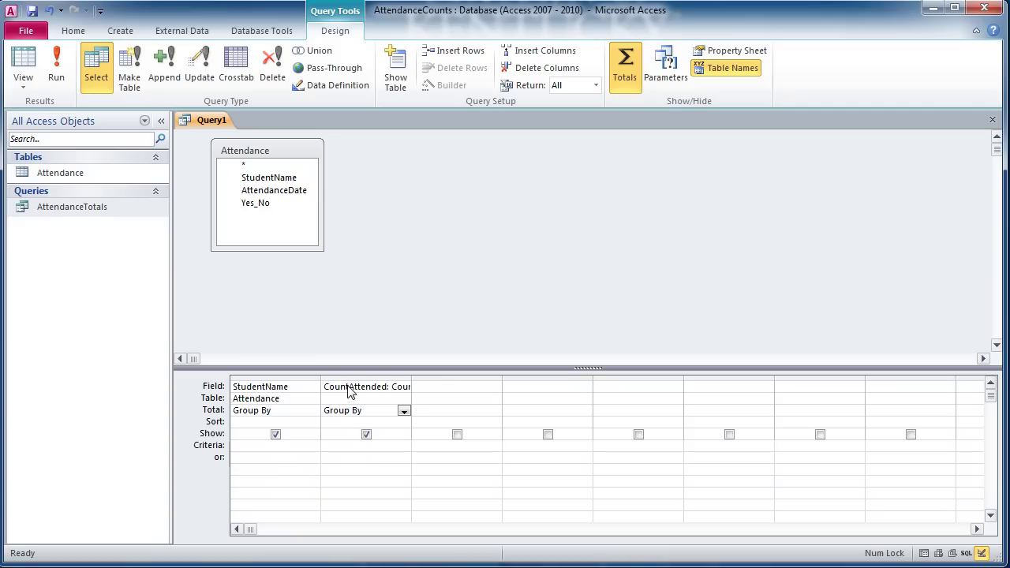
{"action": "key", "text": "F4"}
{"action": "left_click", "coordinate": [403, 412]}
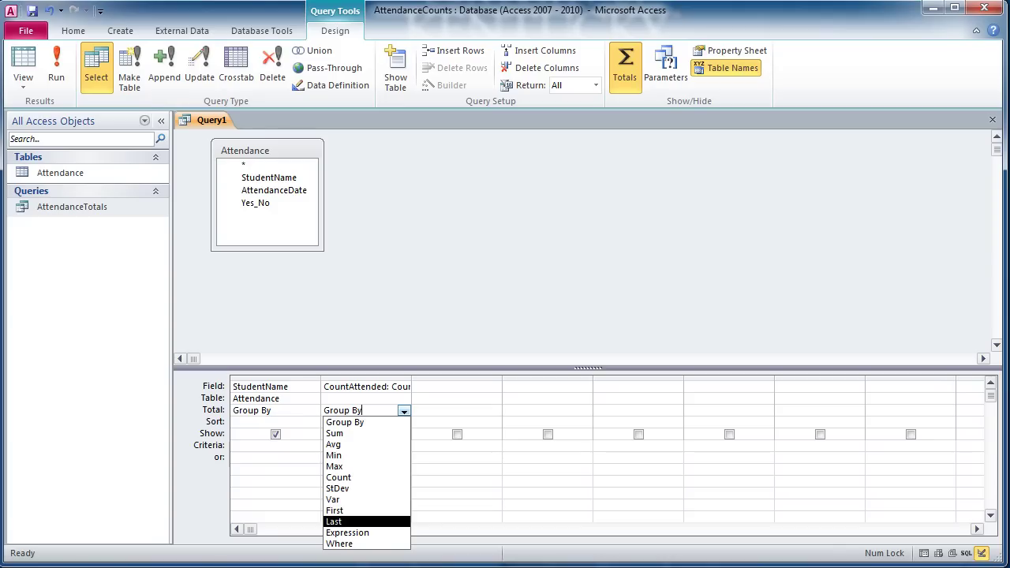
{"action": "left_click", "coordinate": [374, 533]}
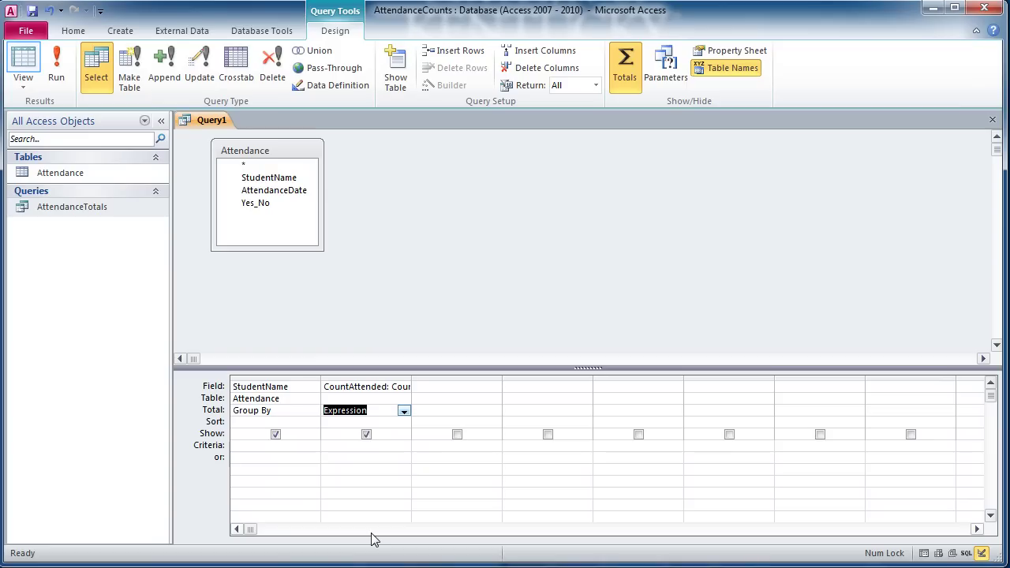
Run the query and autofit CountAttended, showing 8 students with totals from 7 to 11.
{"action": "left_click", "coordinate": [23, 63]}
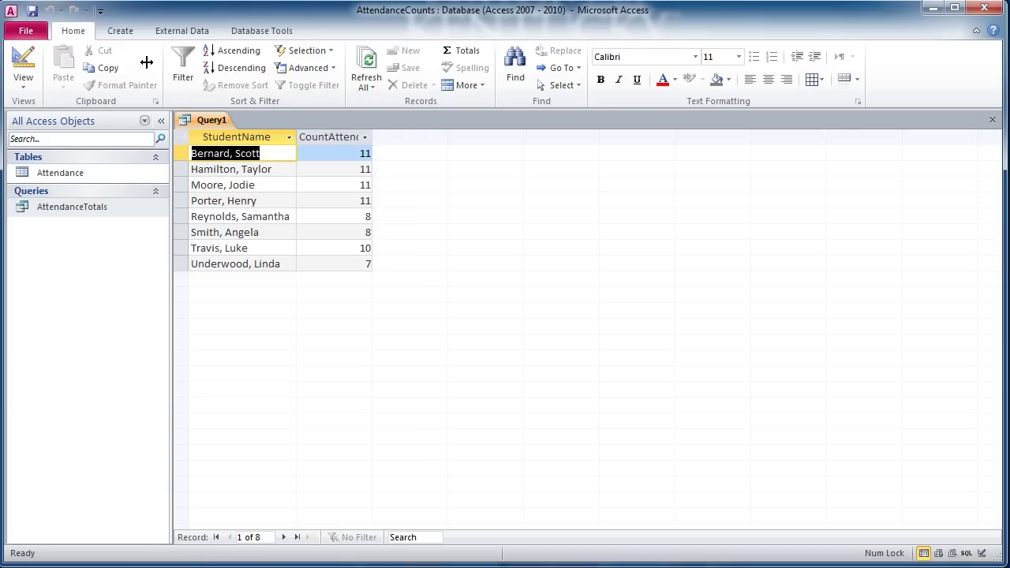
{"action": "double_click", "coordinate": [374, 135]}
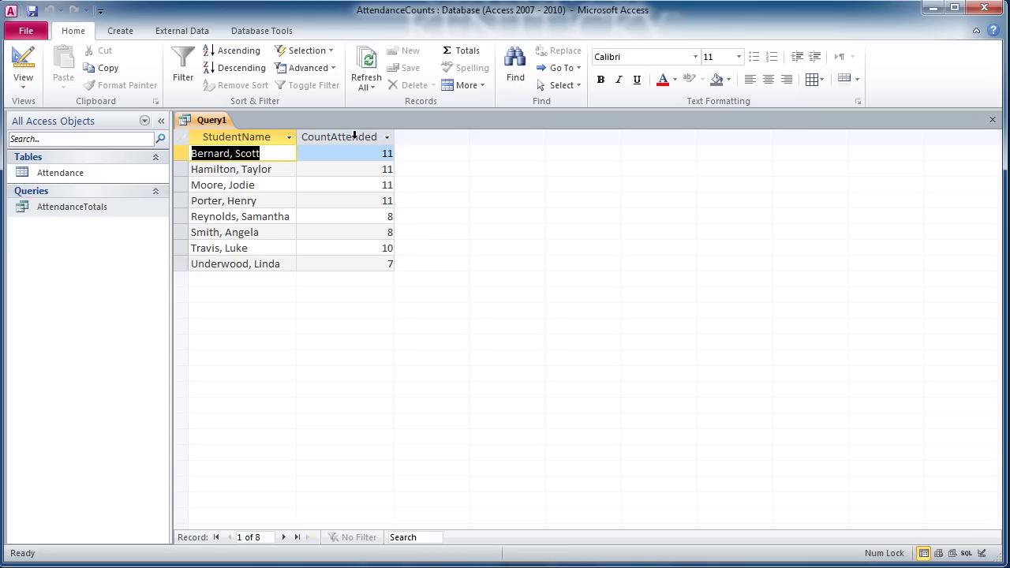
{"action": "left_click", "coordinate": [344, 140]}
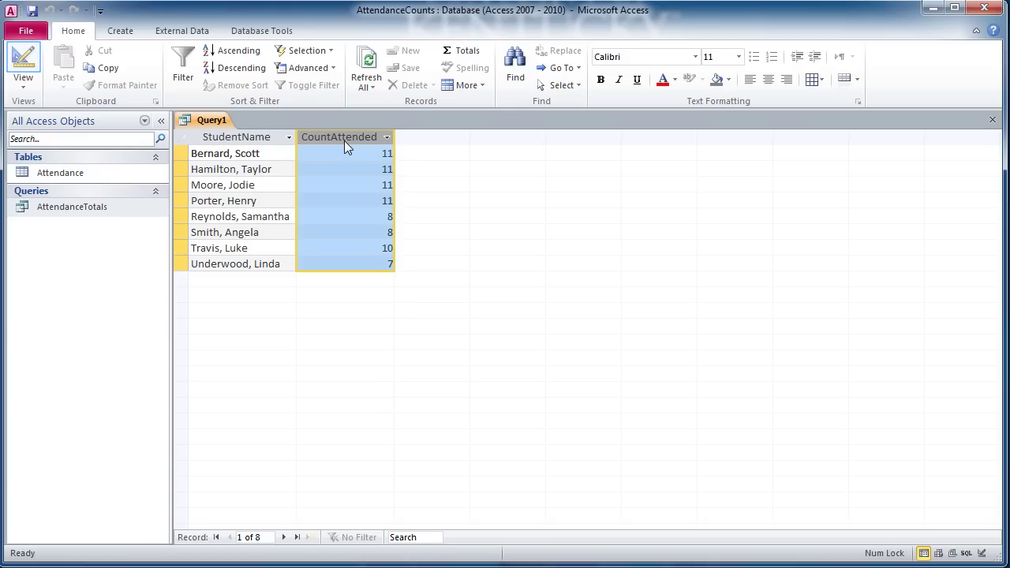
In Design view, copy the CountAttended column into the empty third column and widen it.
{"action": "left_click", "coordinate": [24, 65]}
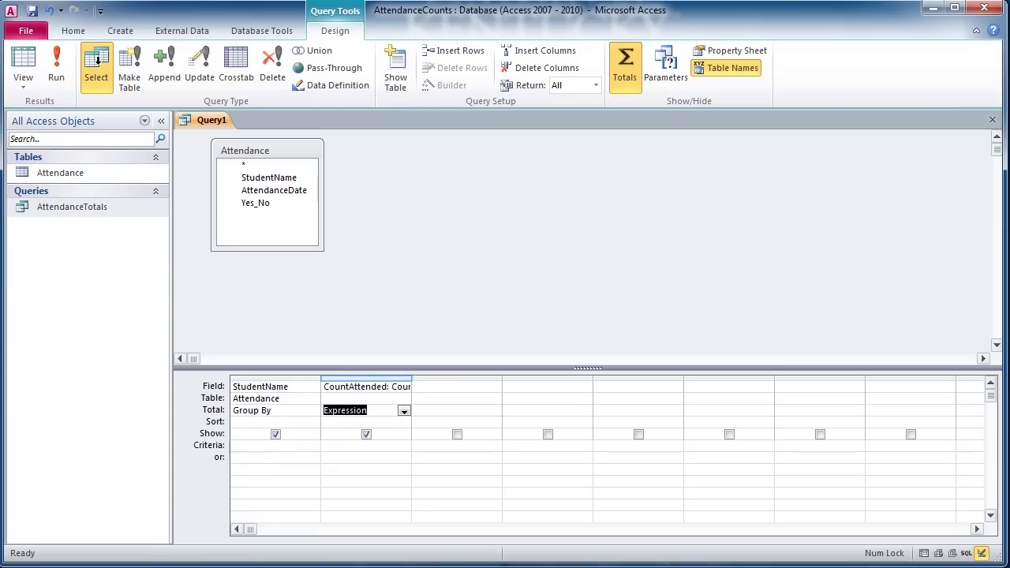
{"action": "left_click", "coordinate": [366, 377]}
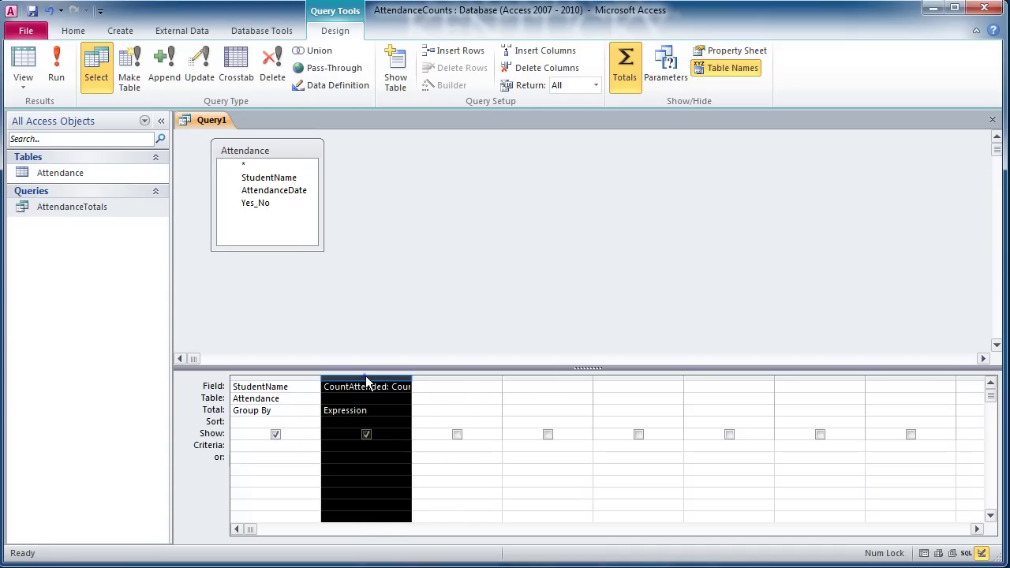
{"action": "right_click", "coordinate": [366, 375]}
{"action": "left_click", "coordinate": [410, 444]}
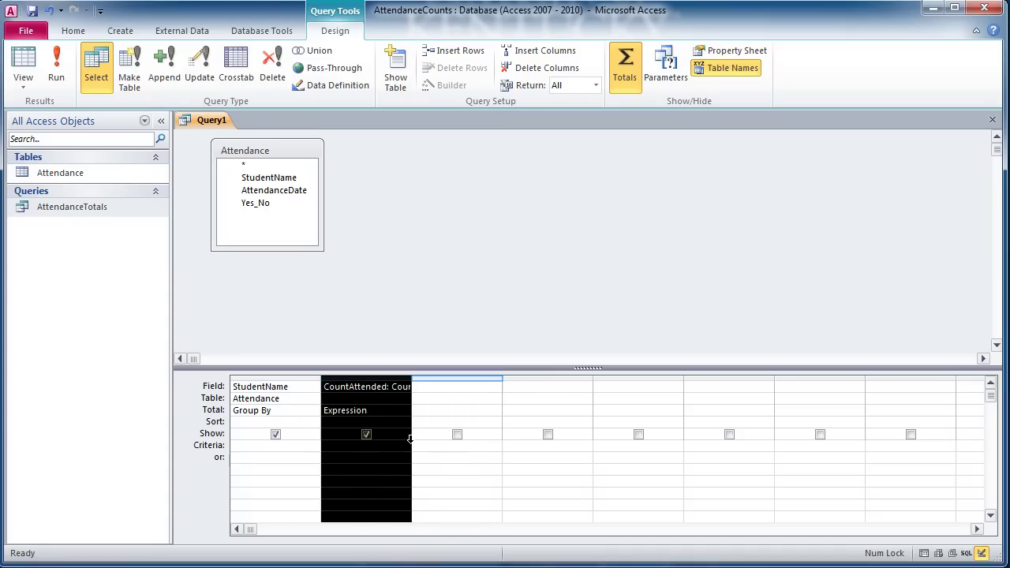
{"action": "left_click", "coordinate": [448, 376]}
{"action": "right_click", "coordinate": [448, 376]}
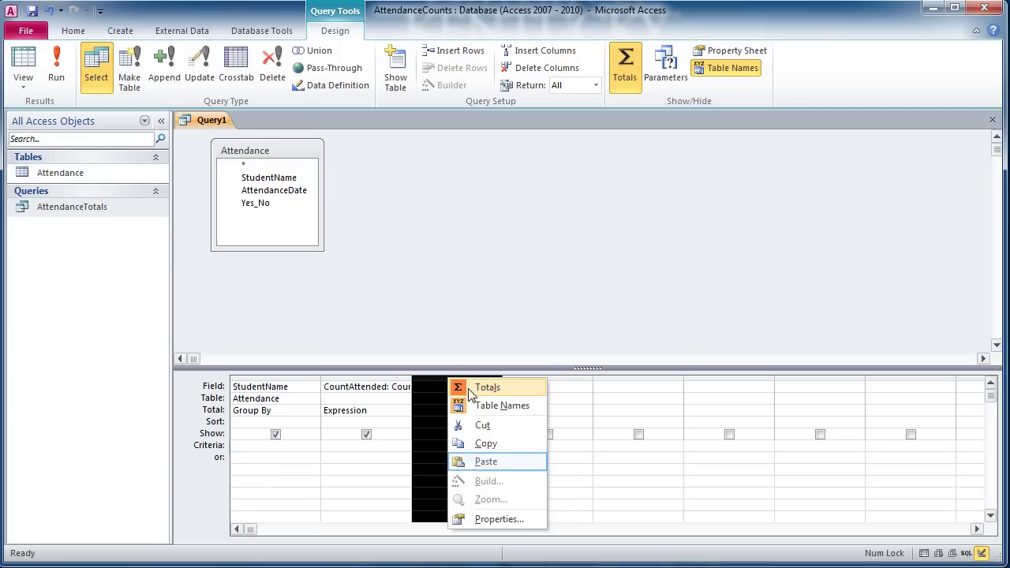
{"action": "left_click", "coordinate": [482, 462]}
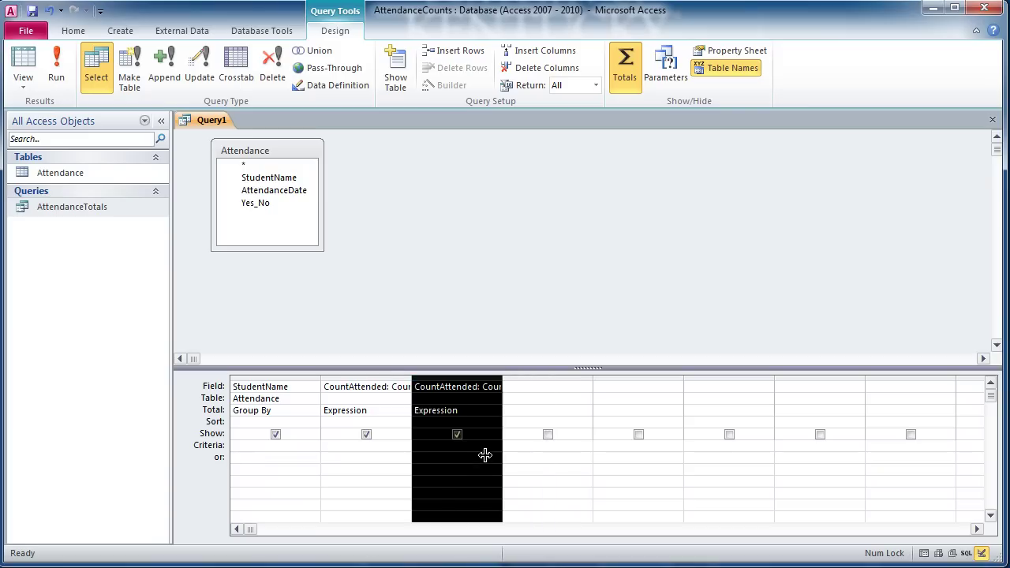
{"action": "double_click", "coordinate": [502, 376]}
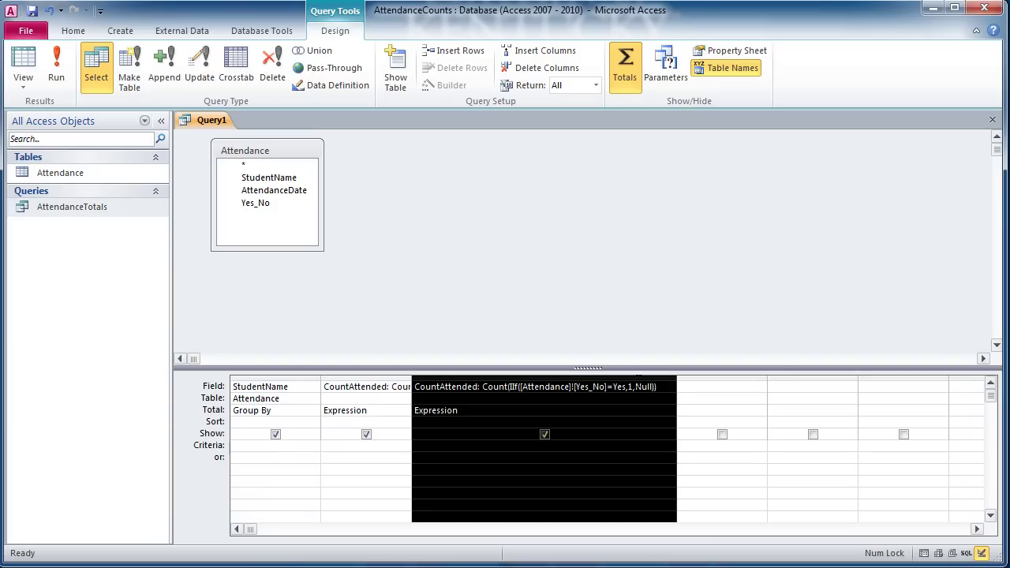
Rename the third column to CountMissed and change its IIf condition from Yes_No=Yes to Yes_No=No.
{"action": "left_click", "coordinate": [655, 387]}
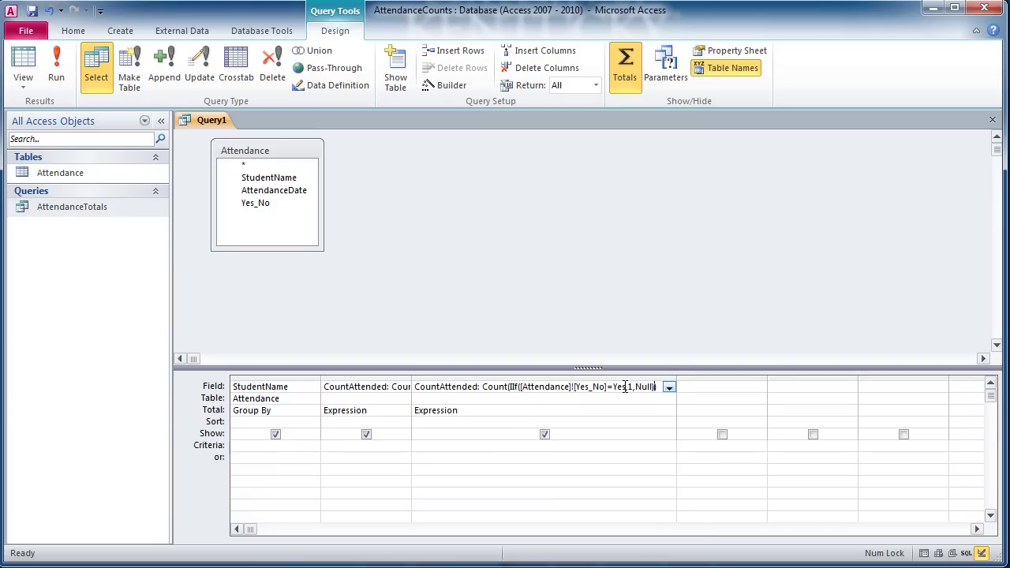
{"action": "left_click", "coordinate": [478, 387]}
{"action": "key", "text": "BackSpace"}
{"action": "key", "text": "BackSpace"}
{"action": "key", "text": "BackSpace"}
{"action": "key", "text": "BackSpace"}
{"action": "key", "text": "BackSpace"}
{"action": "key", "text": "BackSpace"}
{"action": "key", "text": "BackSpace"}
{"action": "key", "text": "BackSpace"}
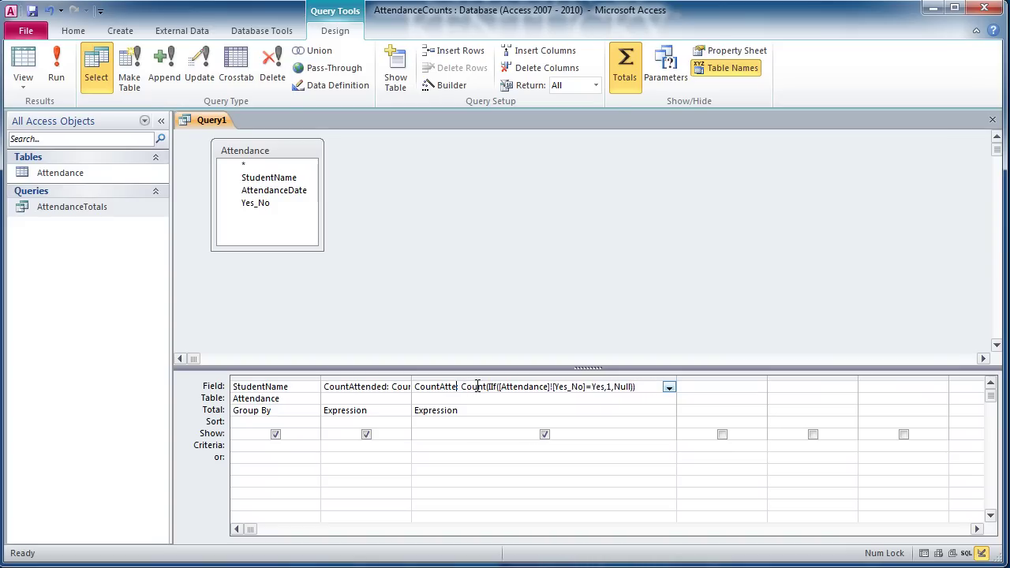
{"action": "type", "text": "Missed:"}
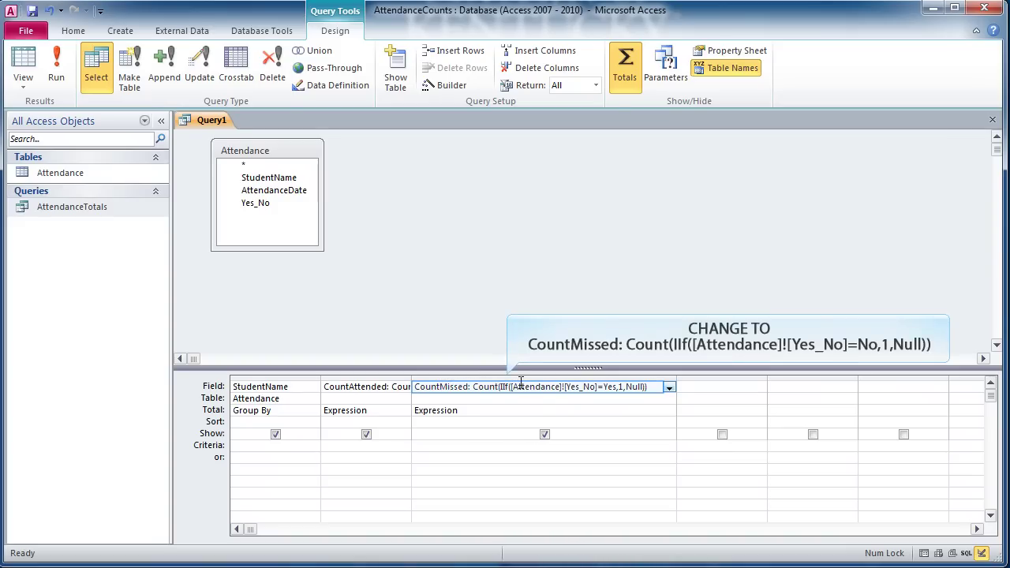
{"action": "left_click", "coordinate": [614, 386]}
{"action": "key", "text": "BackSpace"}
{"action": "key", "text": "BackSpace"}
{"action": "key", "text": "BackSpace"}
{"action": "type", "text": "No"}
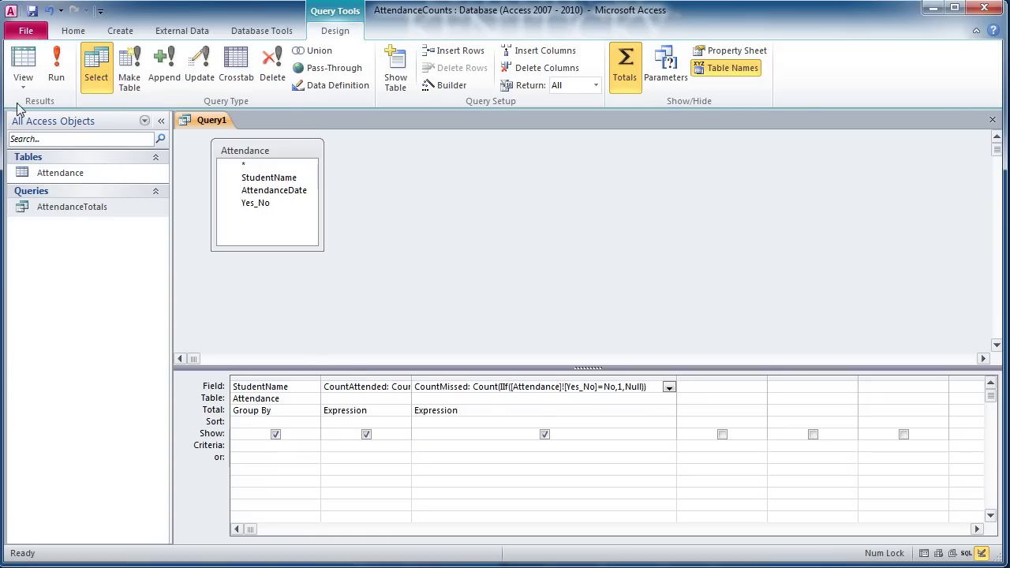
Switch to Datasheet View to see the 8 students' CountAttended and CountMissed totals.
{"action": "left_click", "coordinate": [18, 66]}
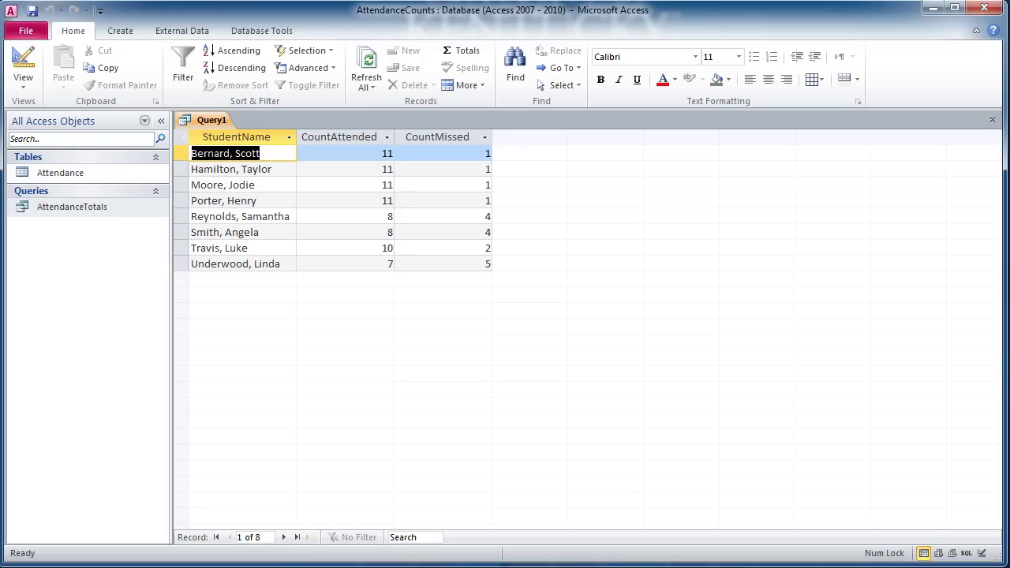